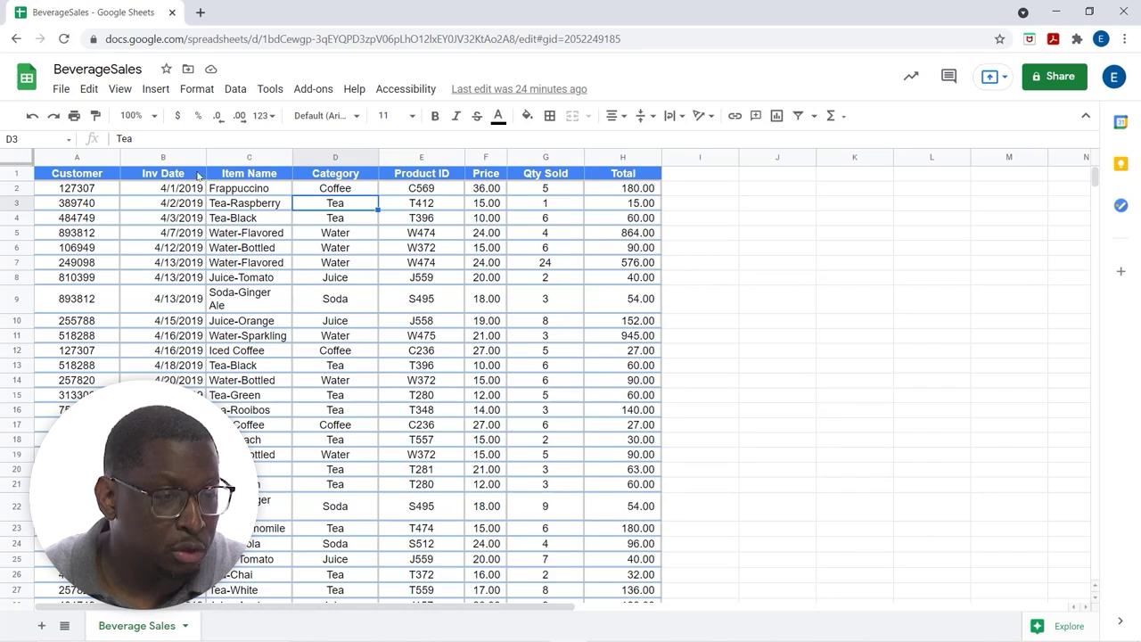
Step: Insert a slicer on the Item Name column and place it right of the table near row 3
scroll(217, 210, down, 7)
scroll(216, 224, up, 3)
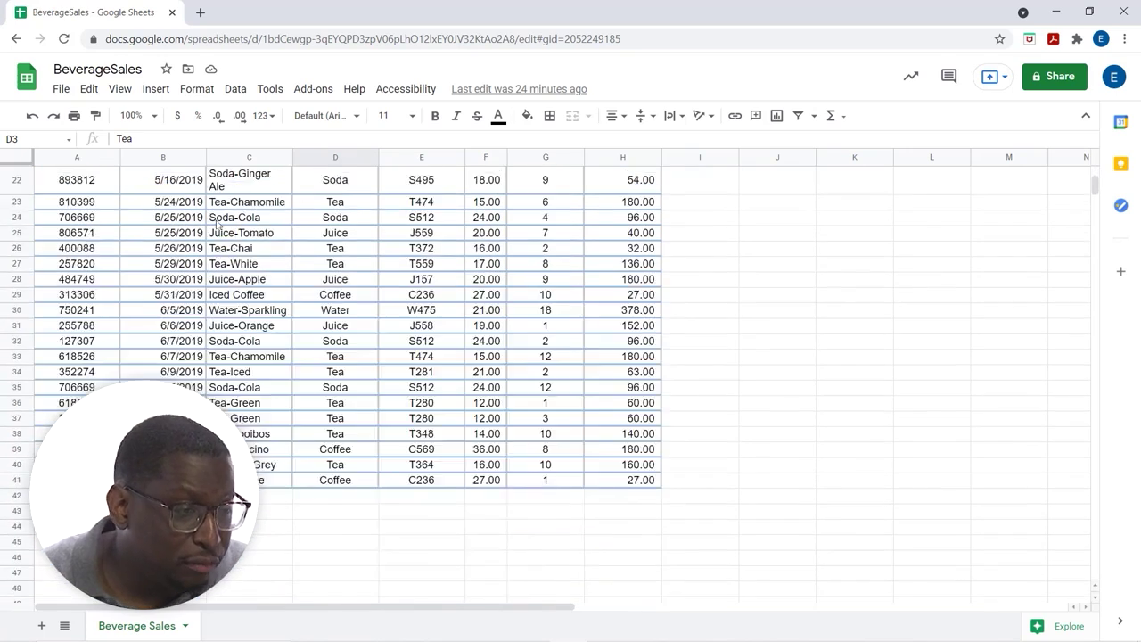
scroll(217, 224, up, 7)
scroll(214, 227, down, 10)
scroll(212, 233, up, 3)
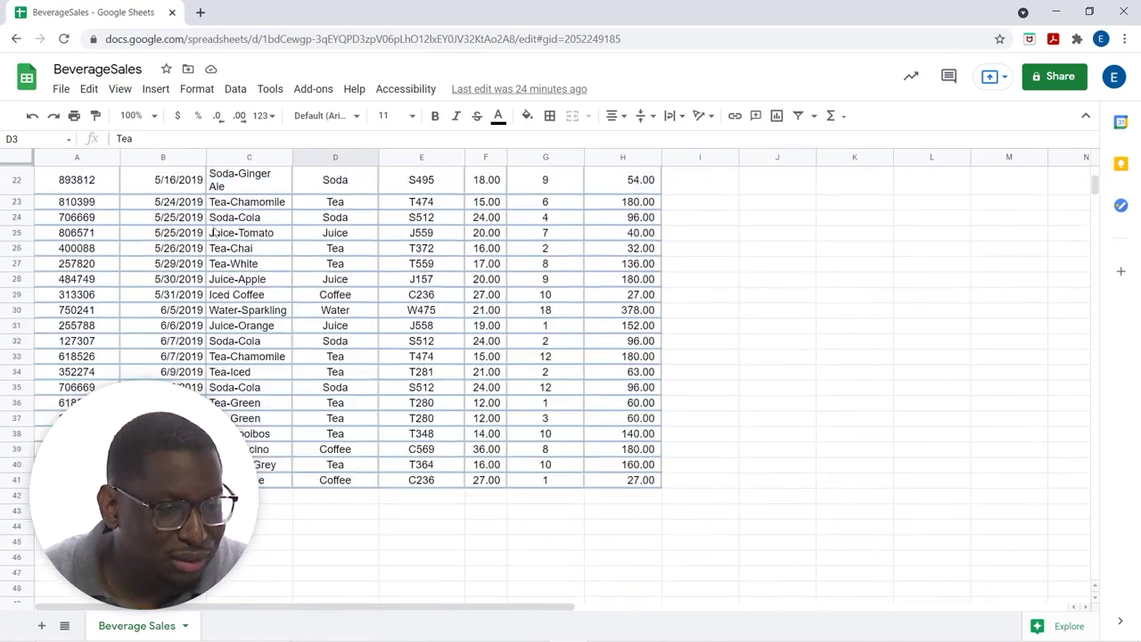
scroll(214, 233, up, 7)
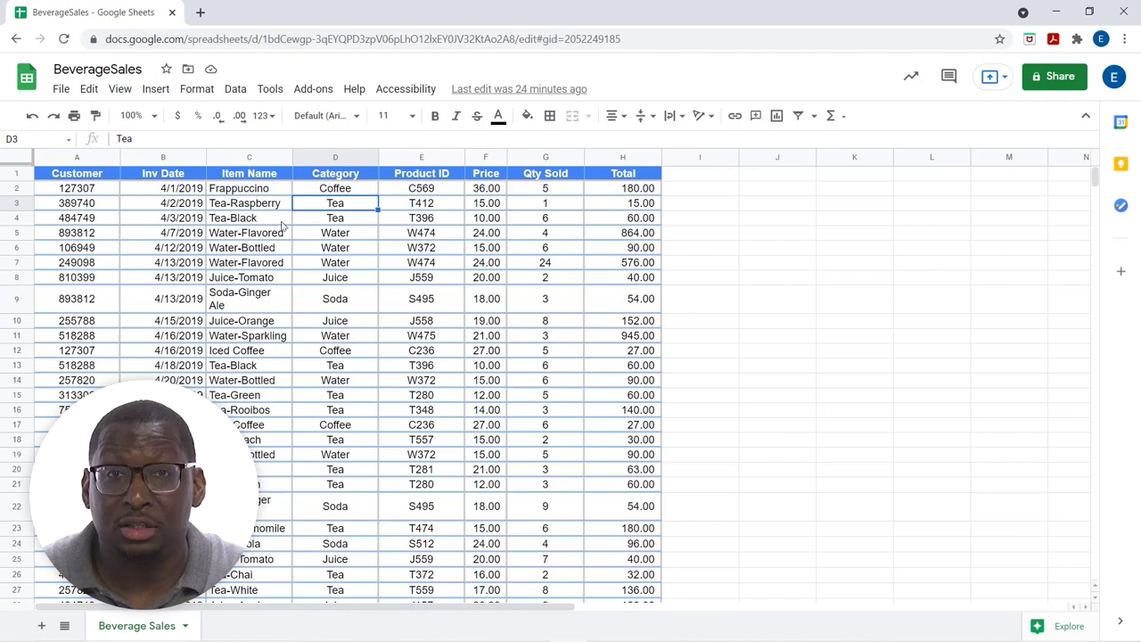
click(237, 89)
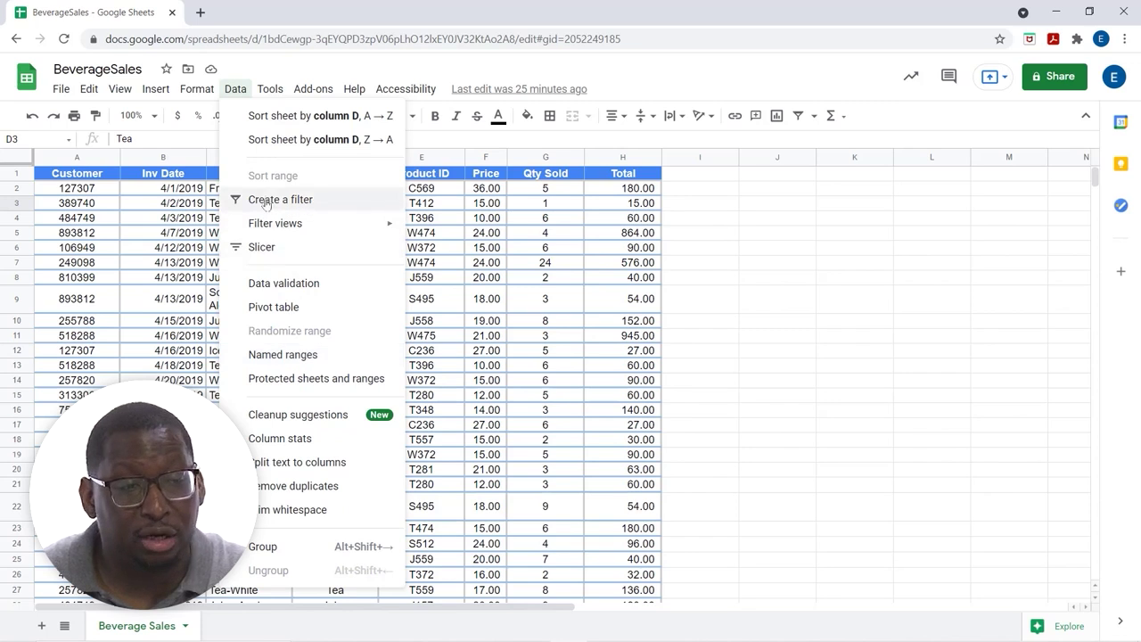
click(262, 248)
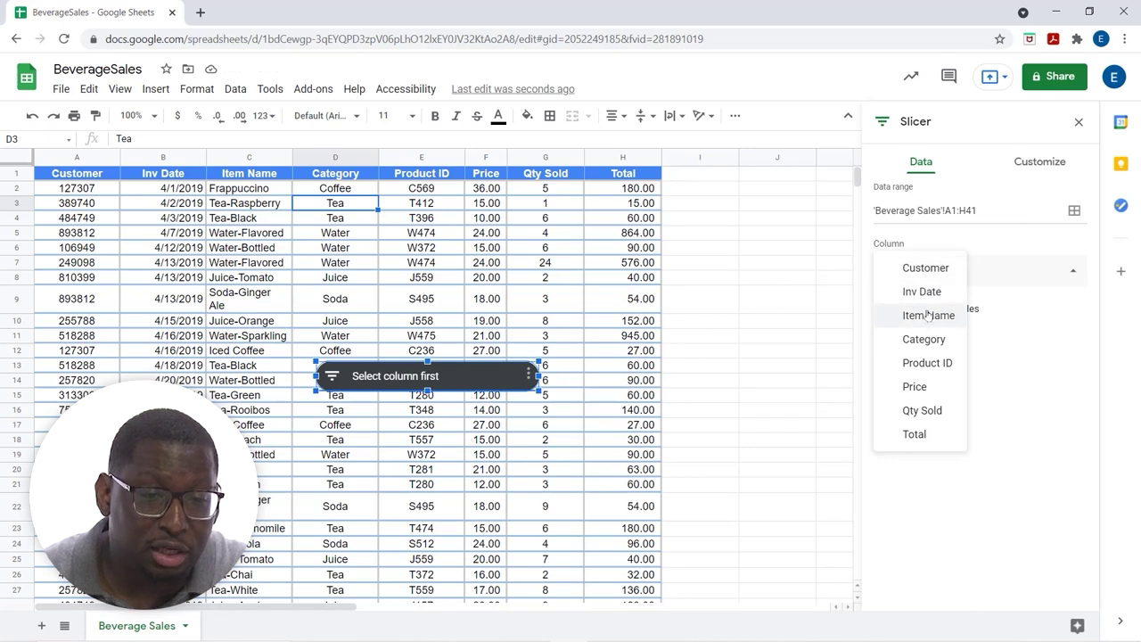
click(927, 315)
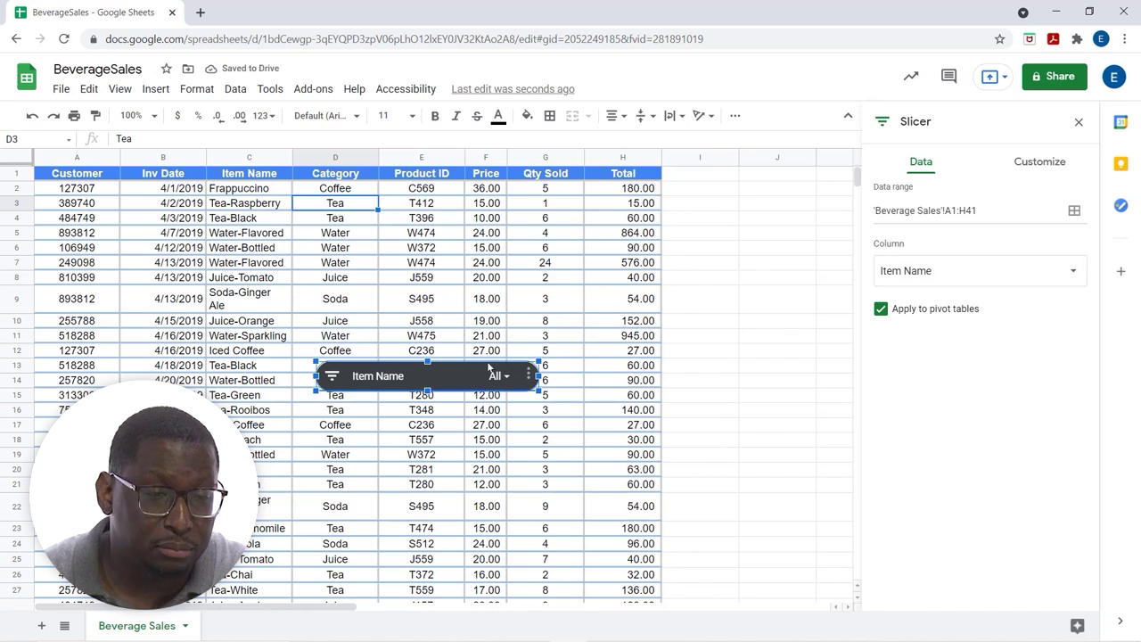
drag(489, 365, 854, 190)
click(769, 308)
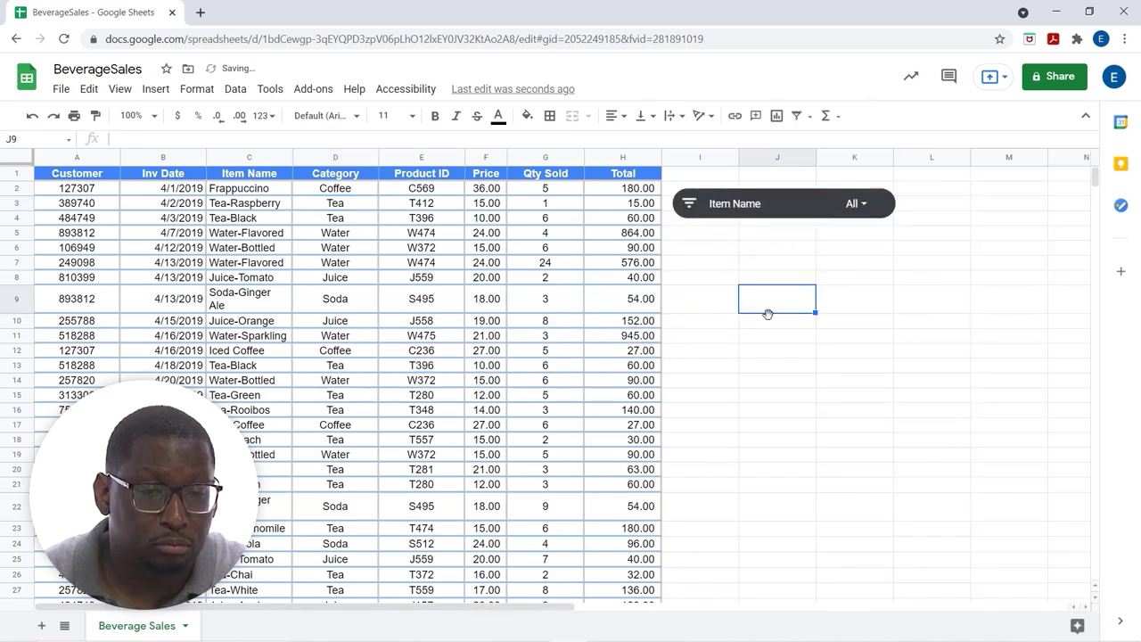
Step: Insert a second slicer that filters on the Qty Sold column
click(321, 251)
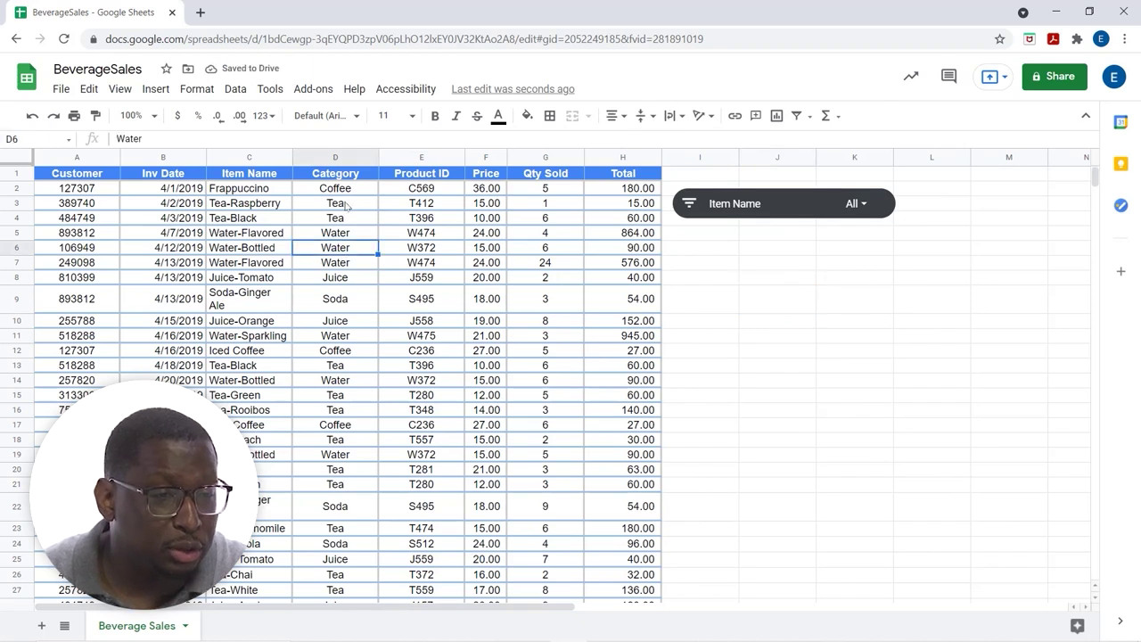
click(235, 88)
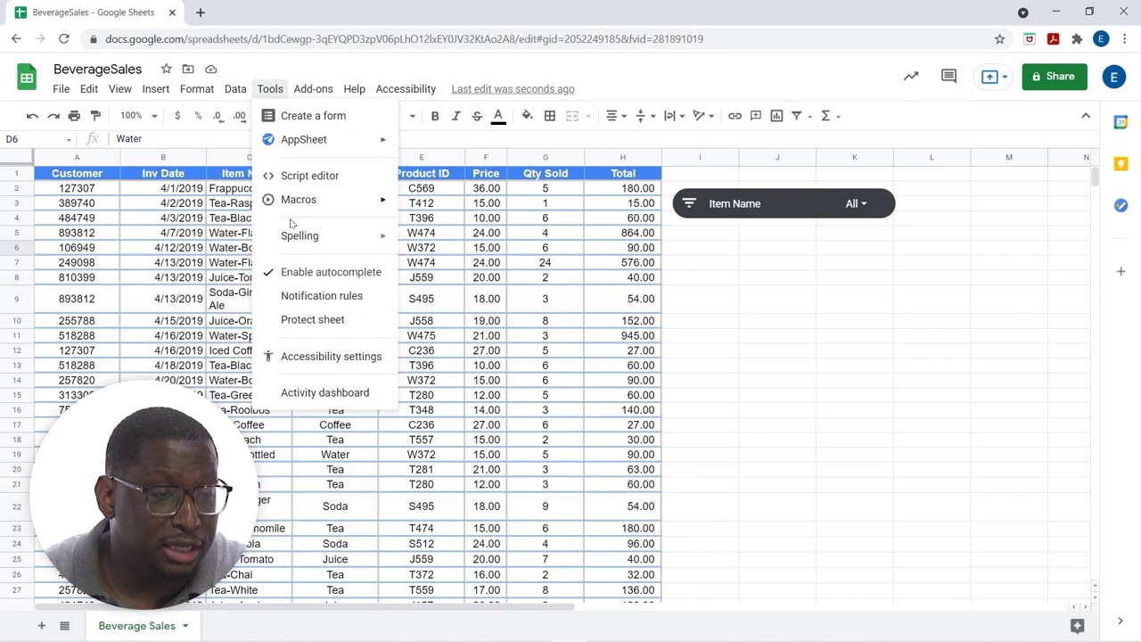
mouse_move(221, 89)
click(248, 222)
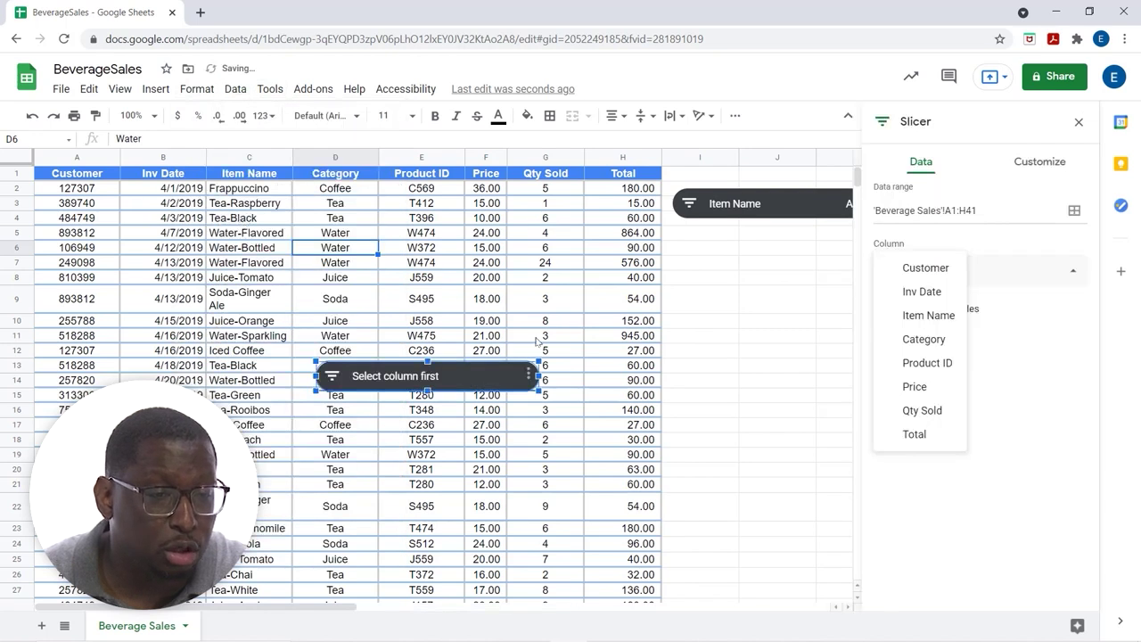
click(924, 410)
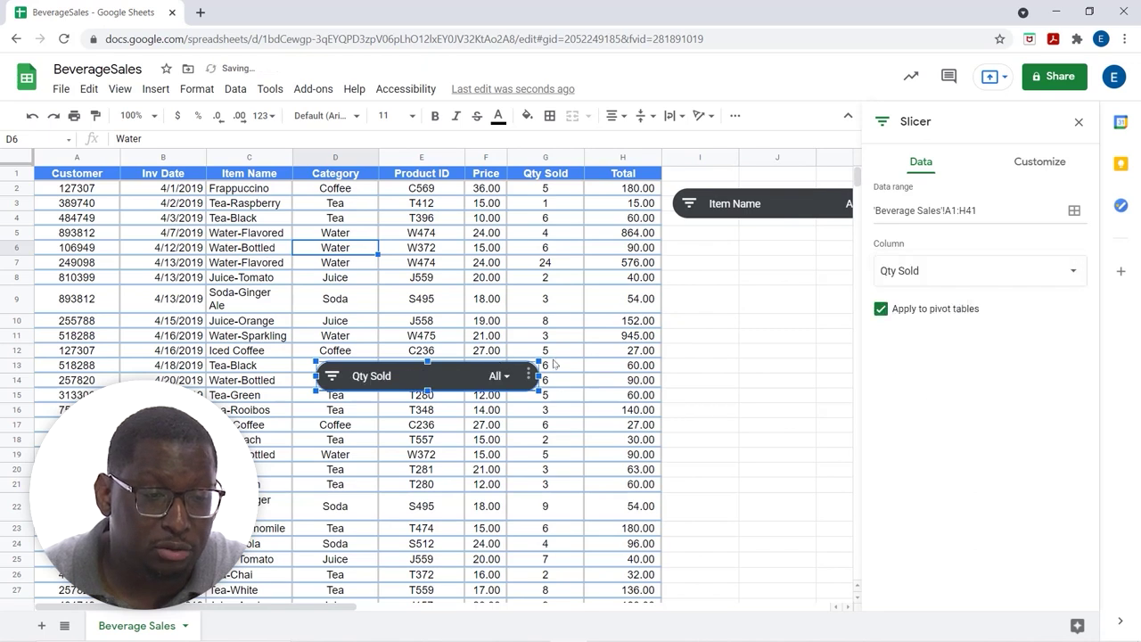
Step: Move the Qty Sold slicer to sit just under the Item Name slicer
drag(486, 360, 736, 339)
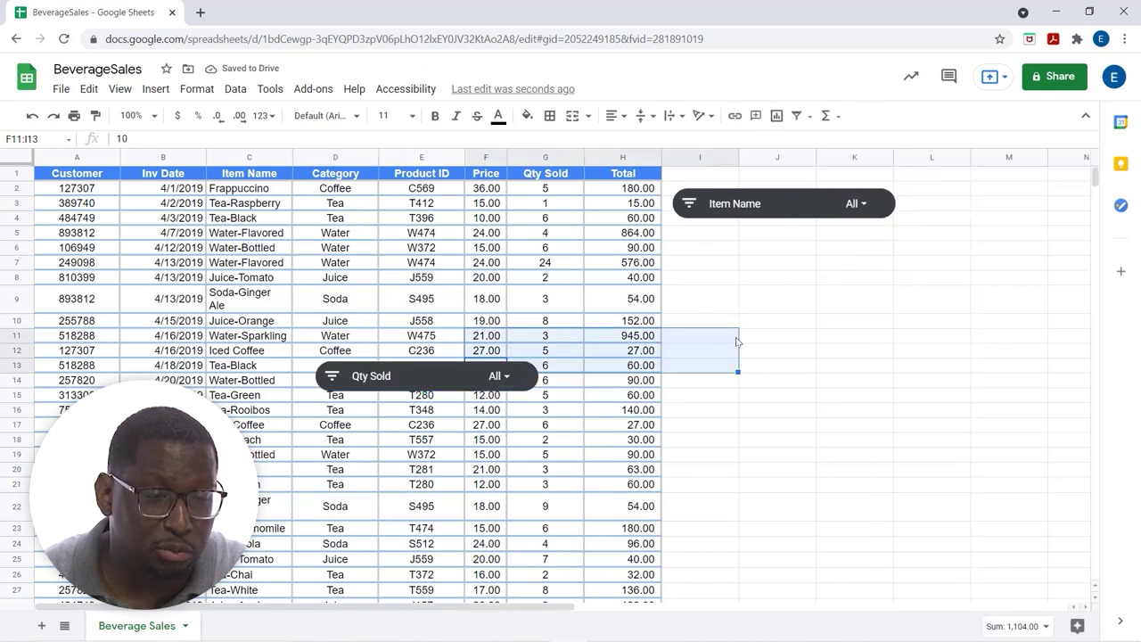
click(684, 307)
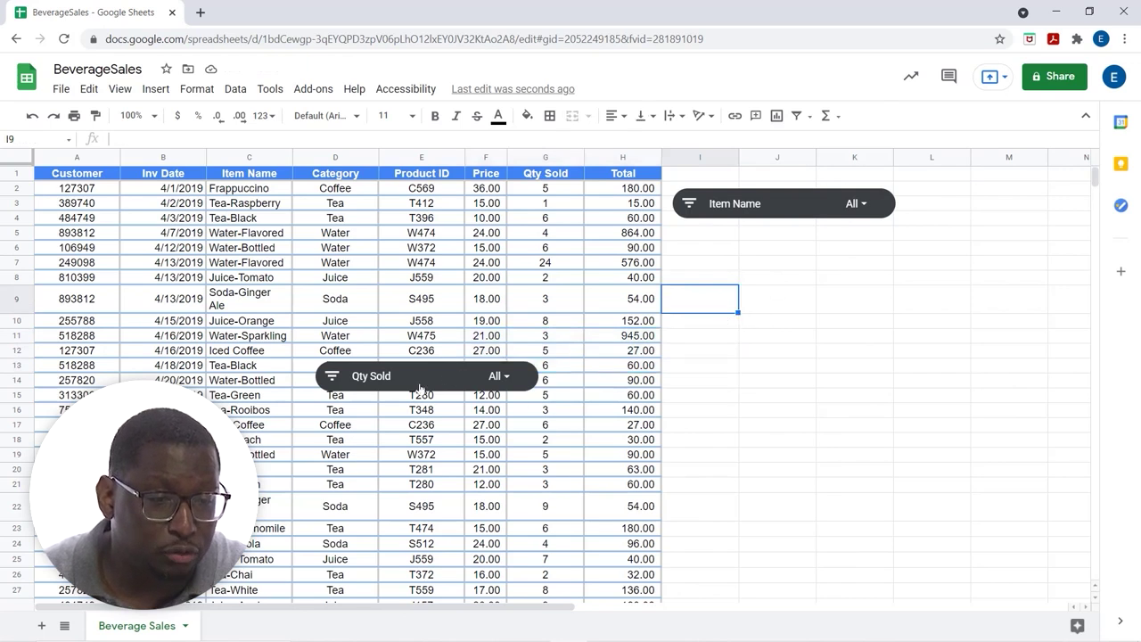
right_click(460, 385)
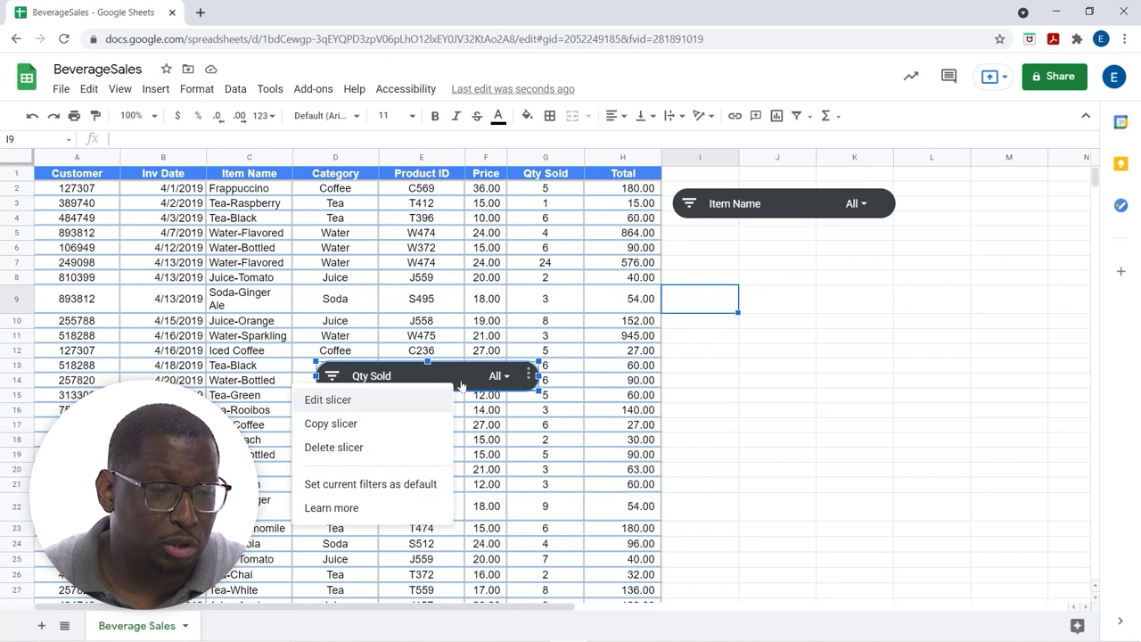
drag(466, 361, 822, 255)
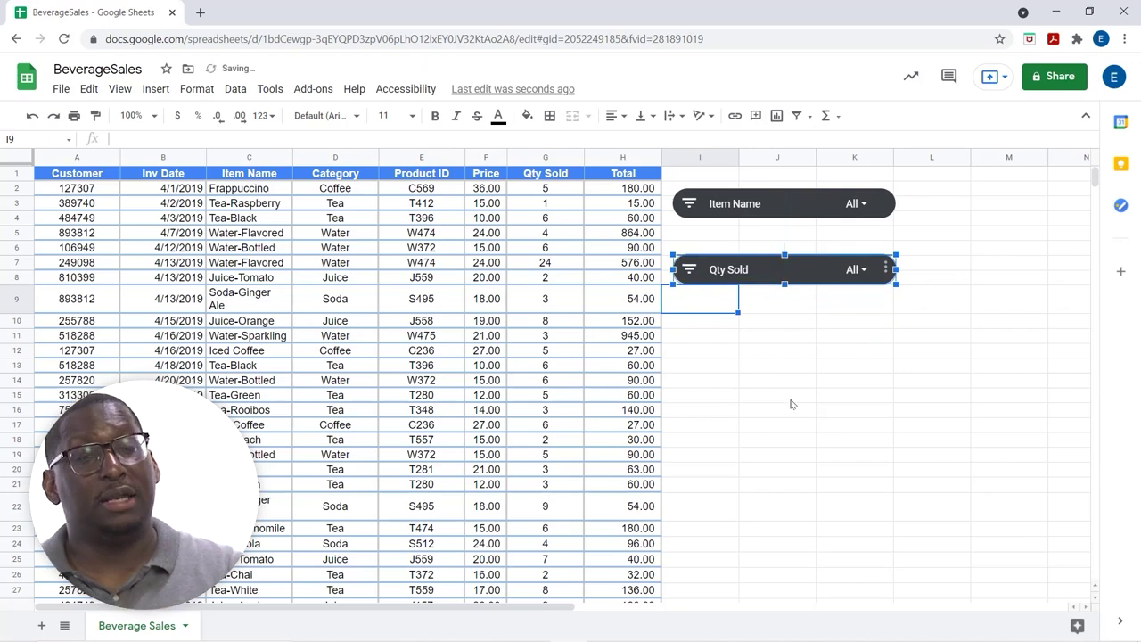
click(786, 403)
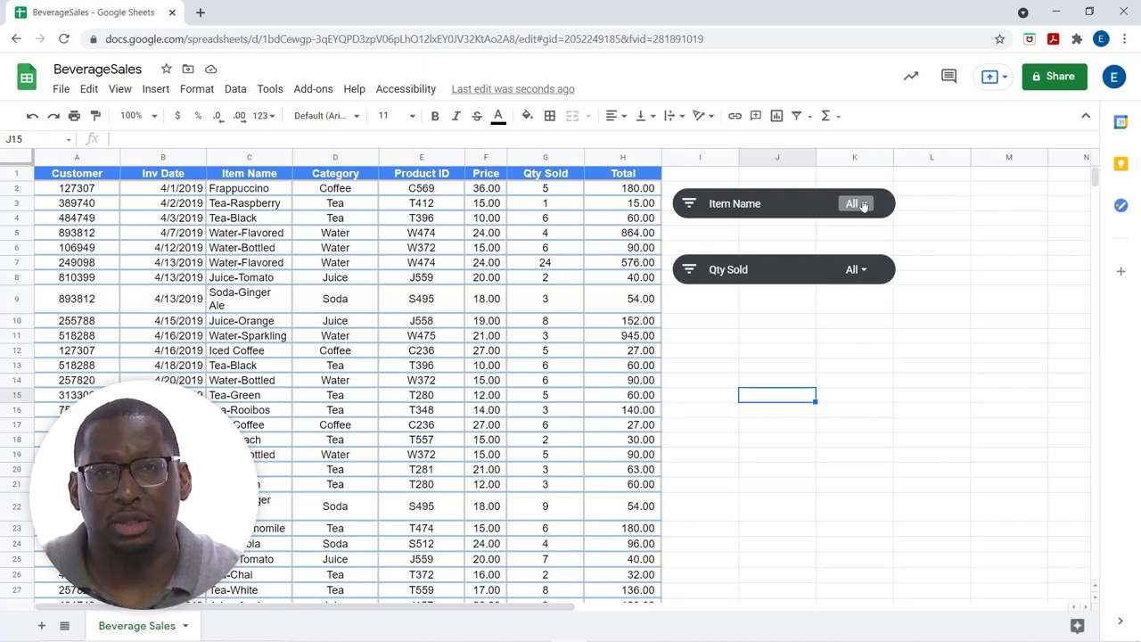
Step: Limit the Item Name slicer to Iced Coffee, Soda-Ginger Ale, Tea-Raspberry and Water-Bottled
click(863, 206)
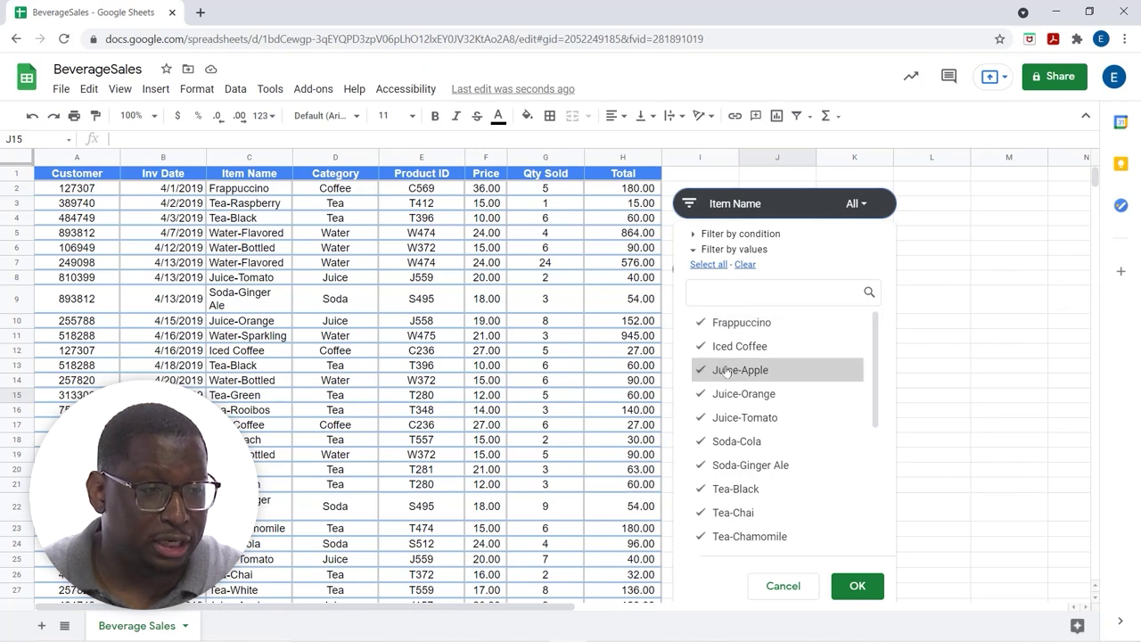
click(746, 265)
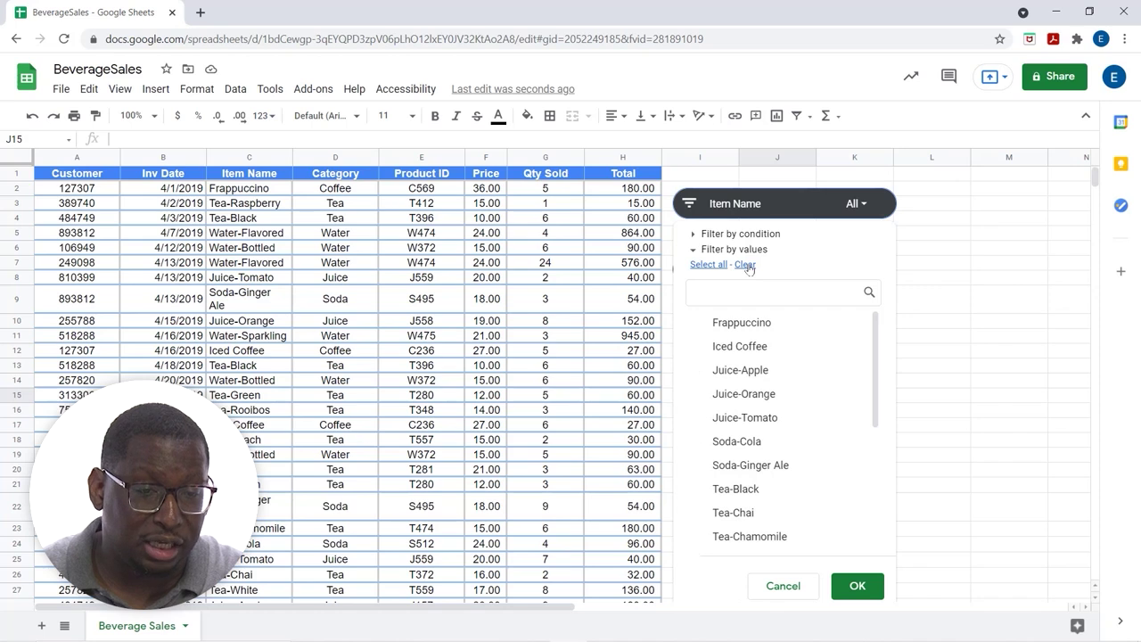
click(701, 349)
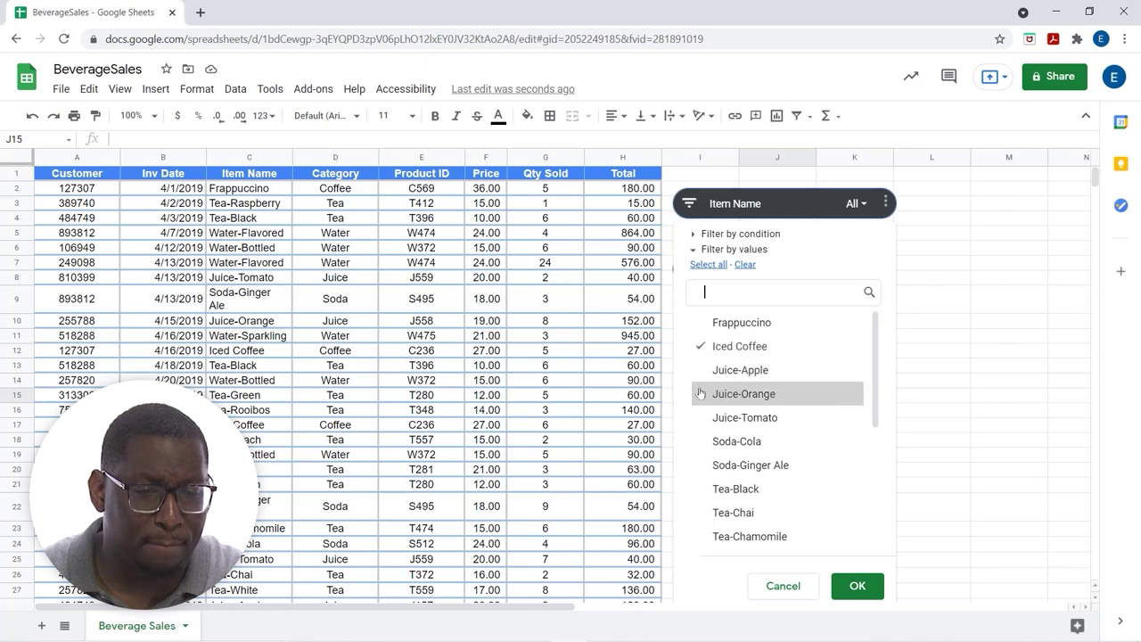
click(701, 463)
scroll(744, 431, down, 3)
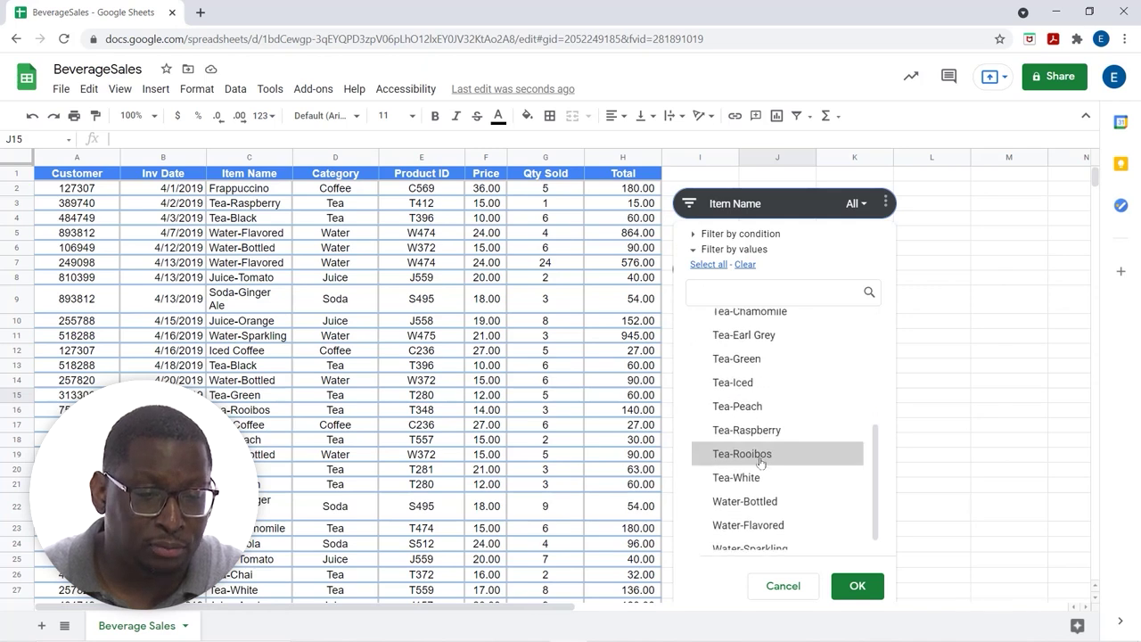
click(711, 420)
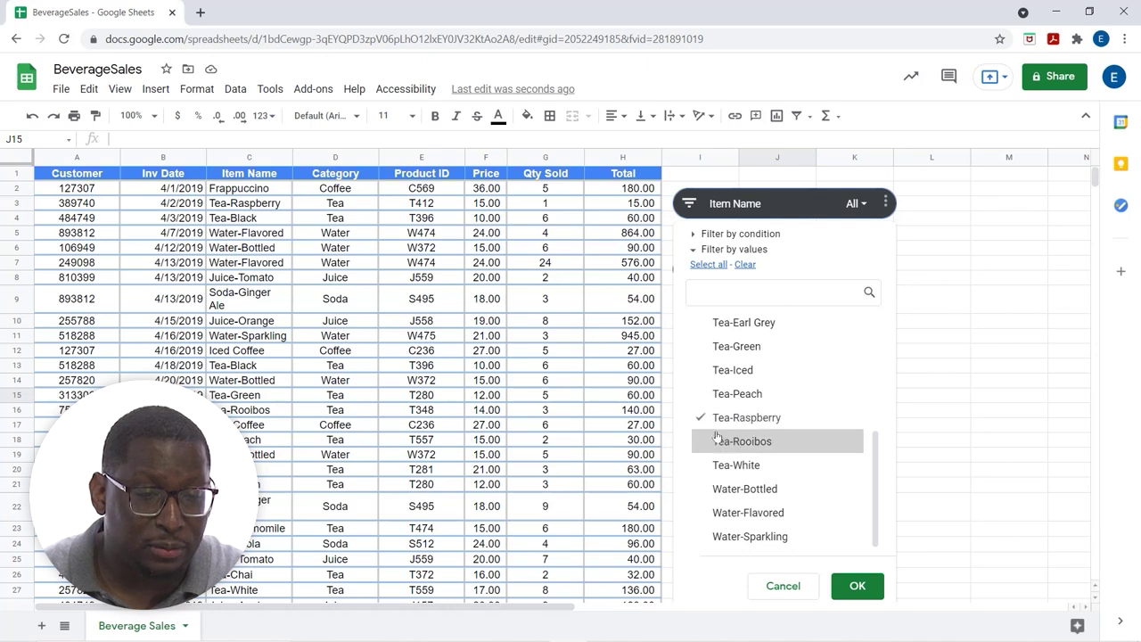
click(733, 491)
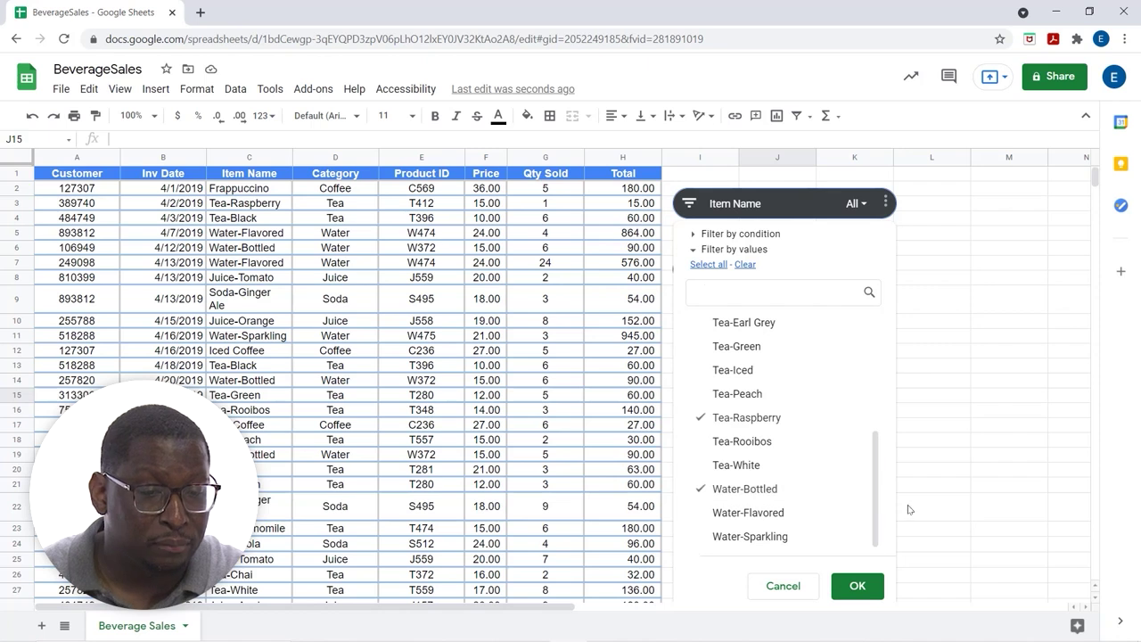
click(856, 586)
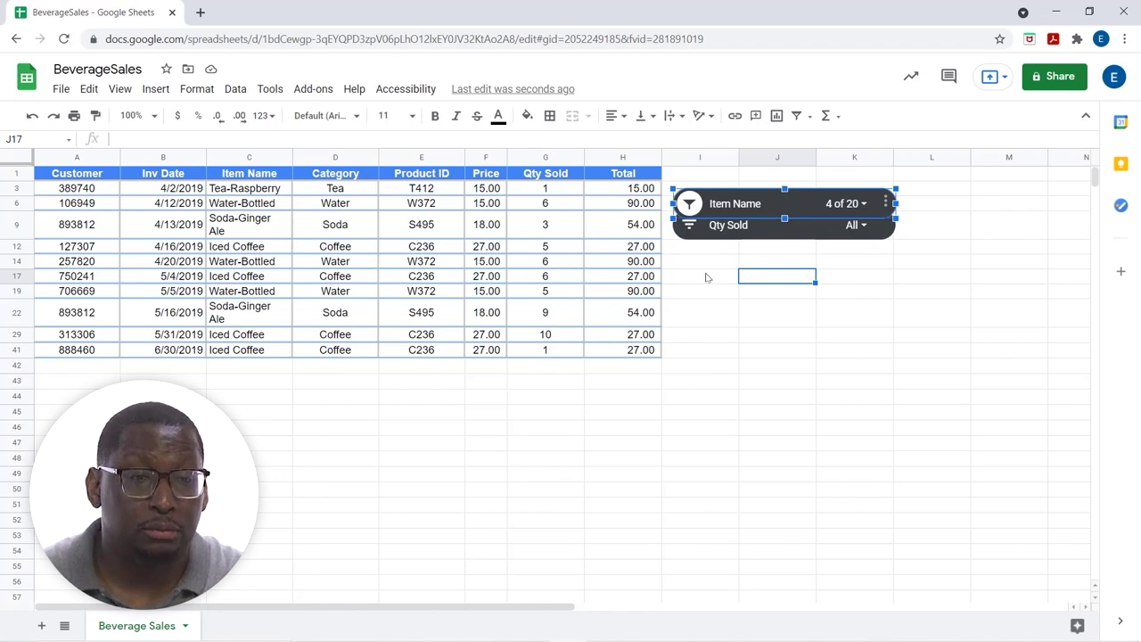
Step: Shift the Qty Sold slicer down clear of the Item Name slicer and list its quantity values
right_click(777, 234)
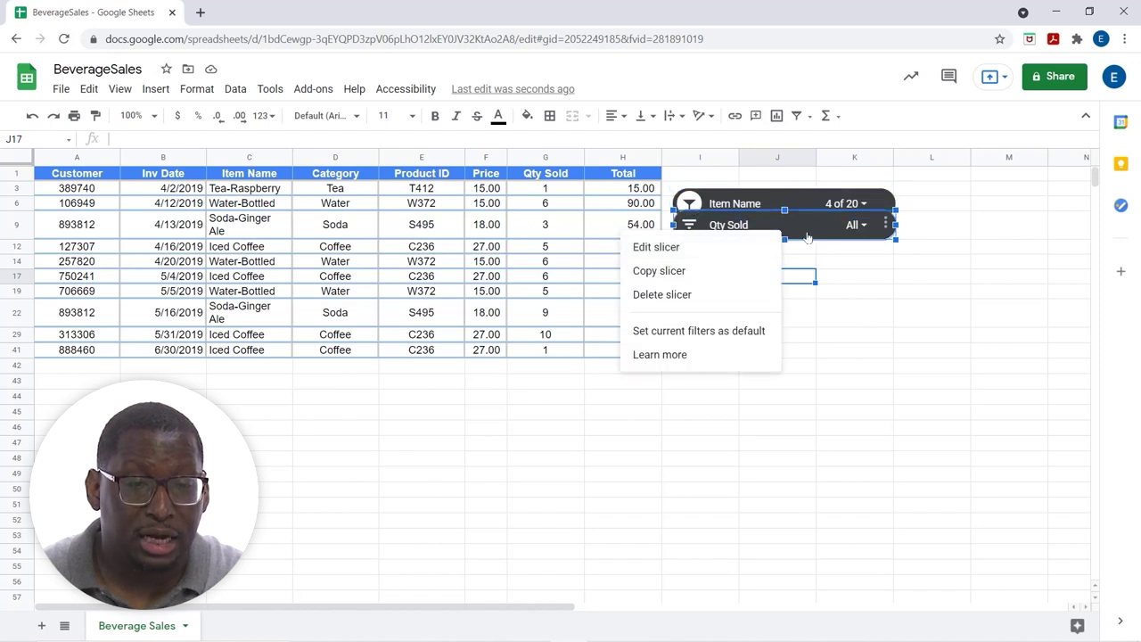
drag(808, 237, 810, 279)
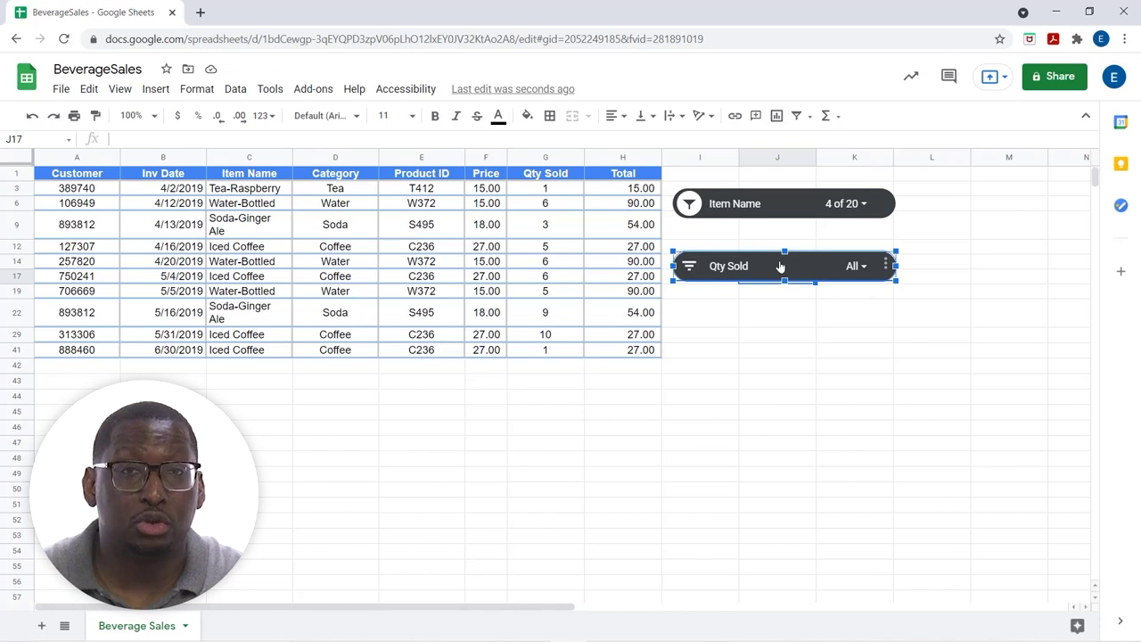
click(855, 266)
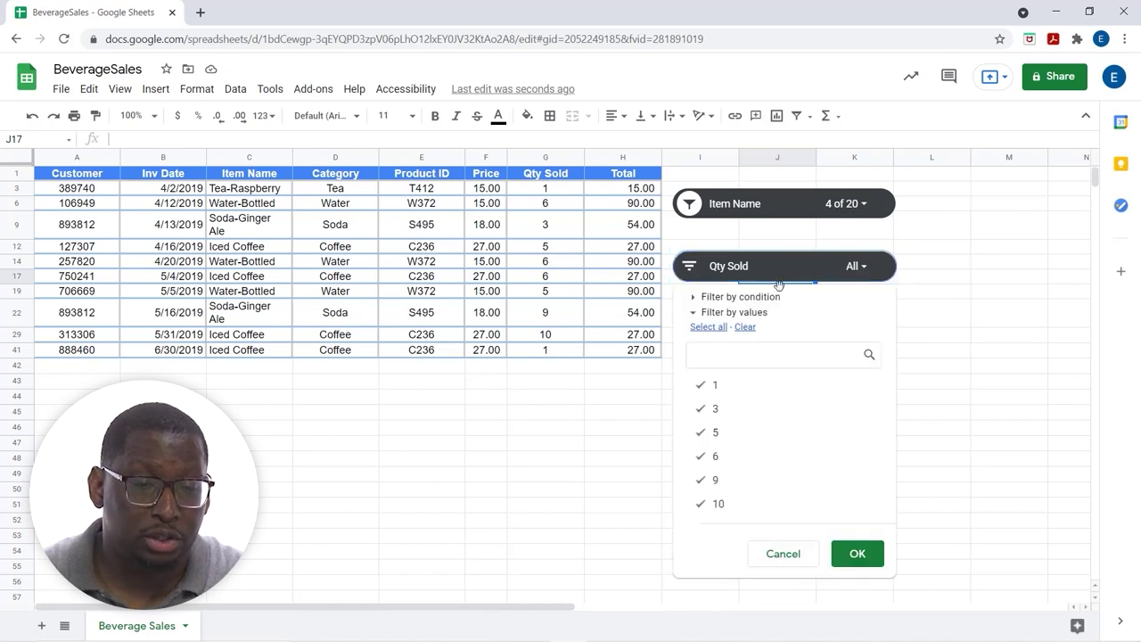
Step: Filter the Qty Sold slicer by the condition 'Less than or equal to' 5
click(694, 298)
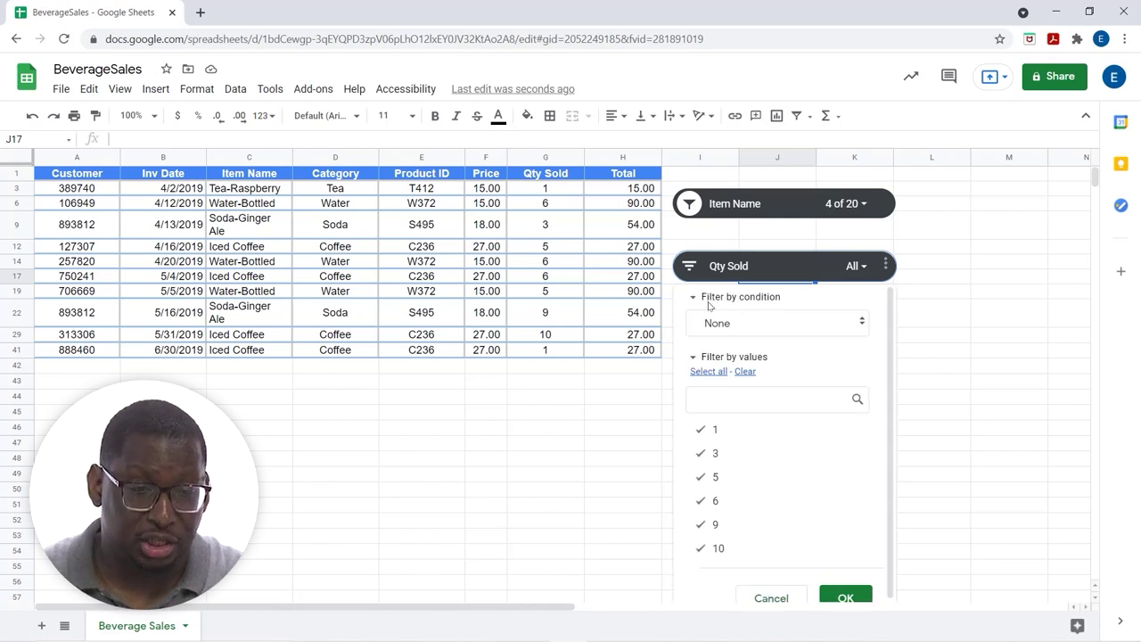
click(825, 321)
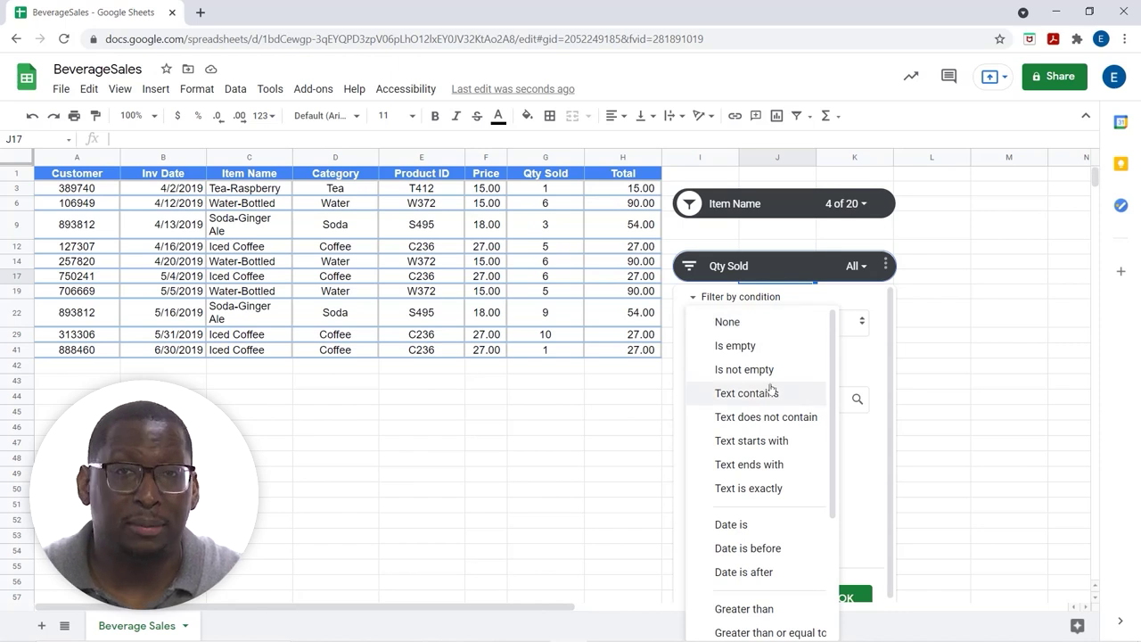
scroll(754, 392, down, 2)
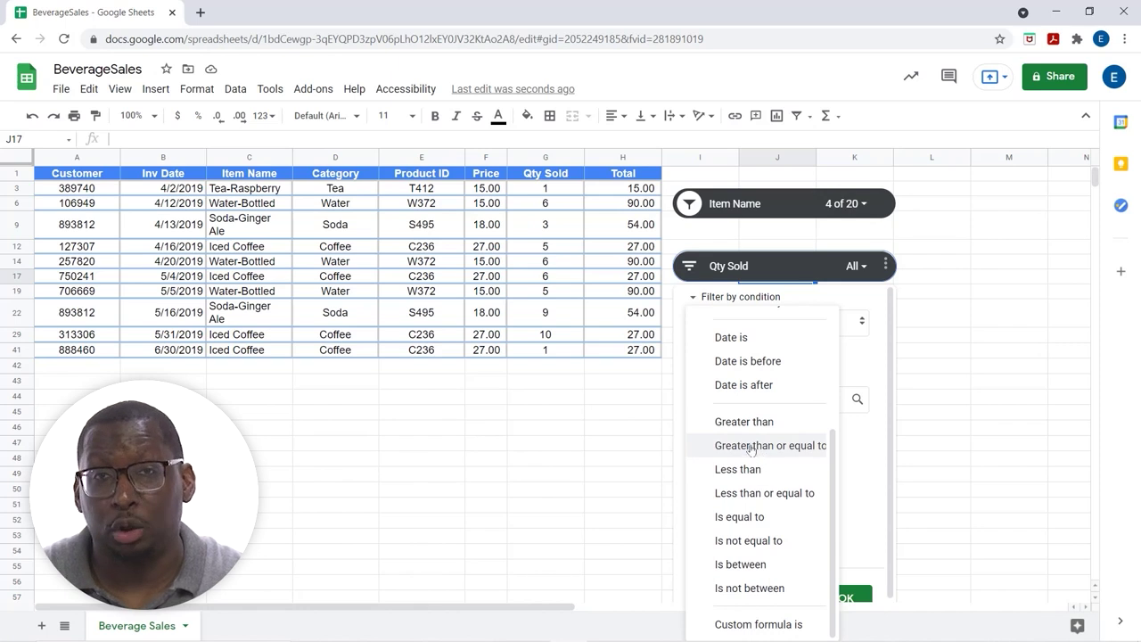
click(738, 493)
click(763, 354)
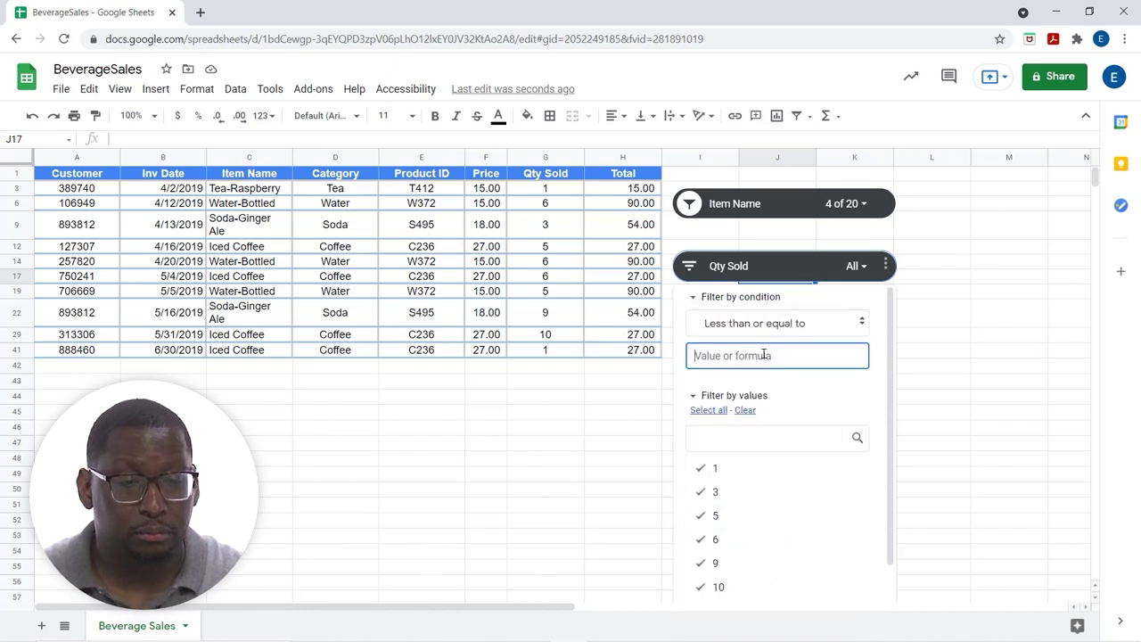
text(5)
scroll(874, 400, down, 1)
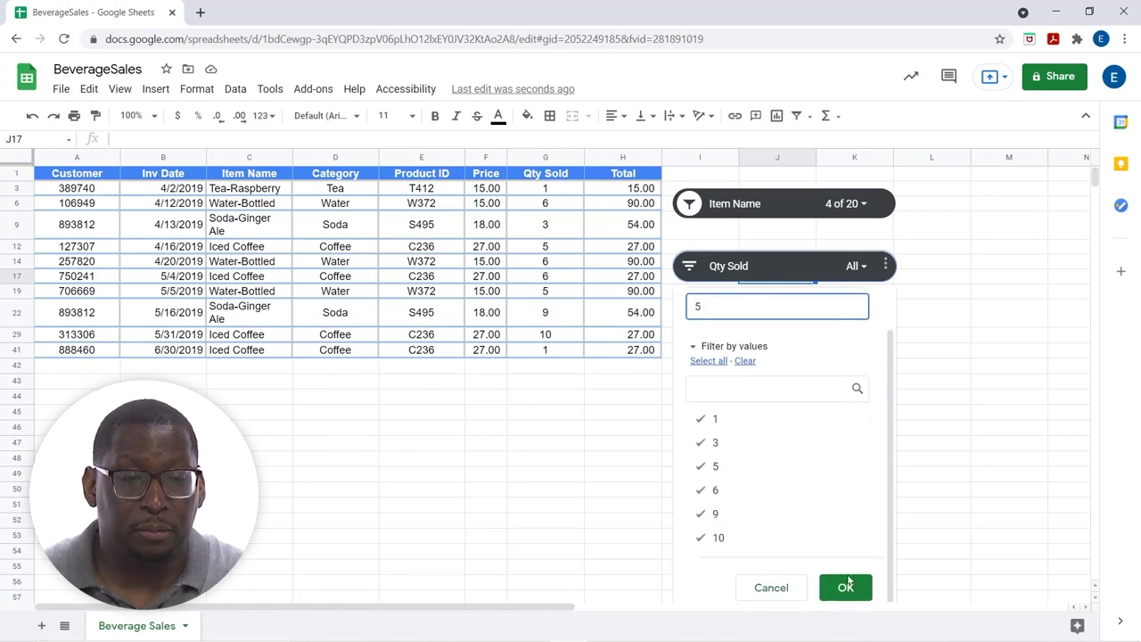
click(844, 588)
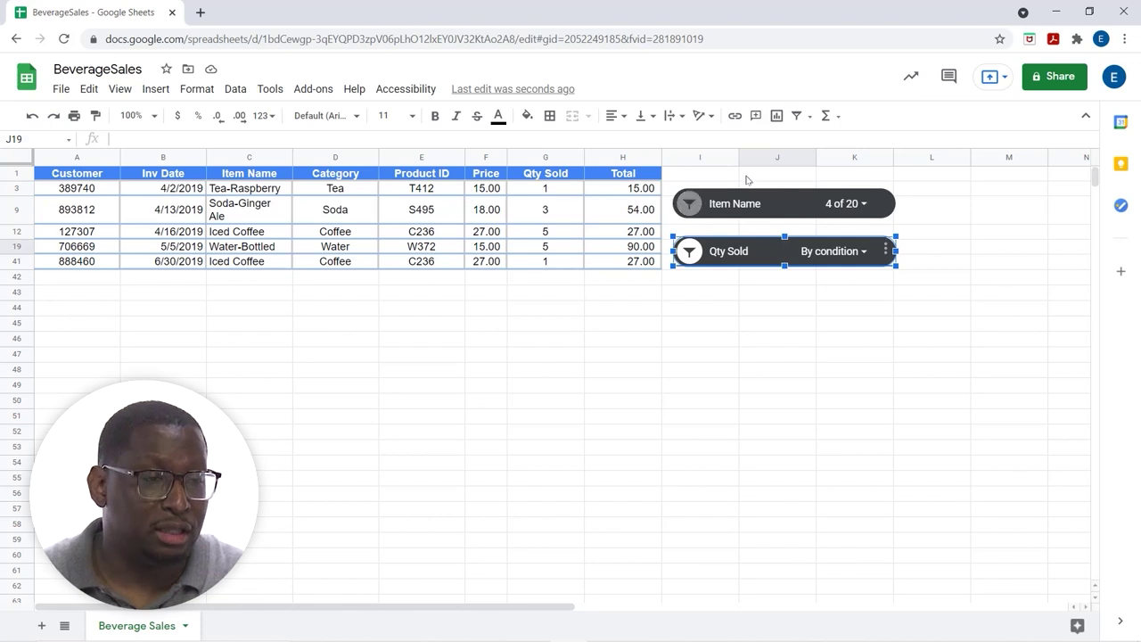
Step: Select all item names in the Item Name slicer so it reads All again
click(689, 204)
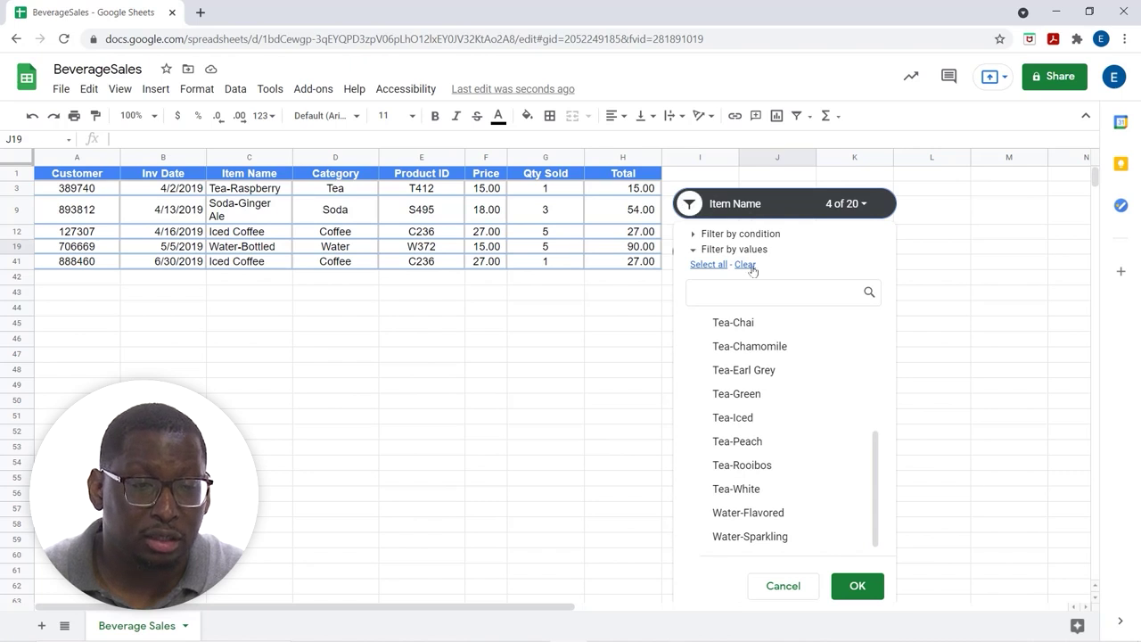
click(703, 265)
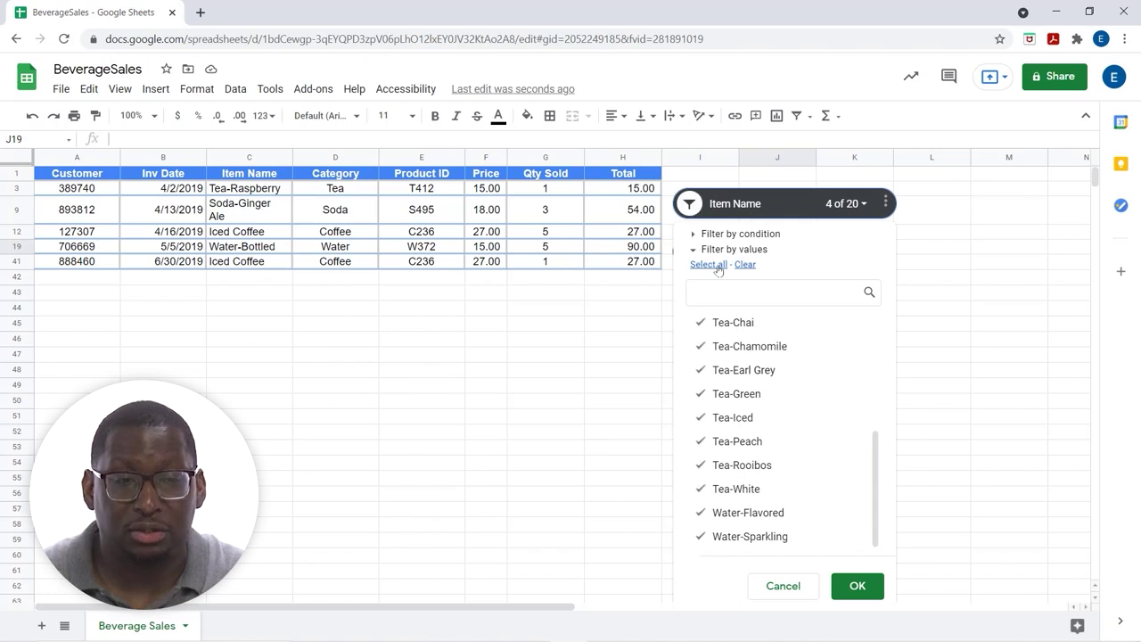
click(860, 587)
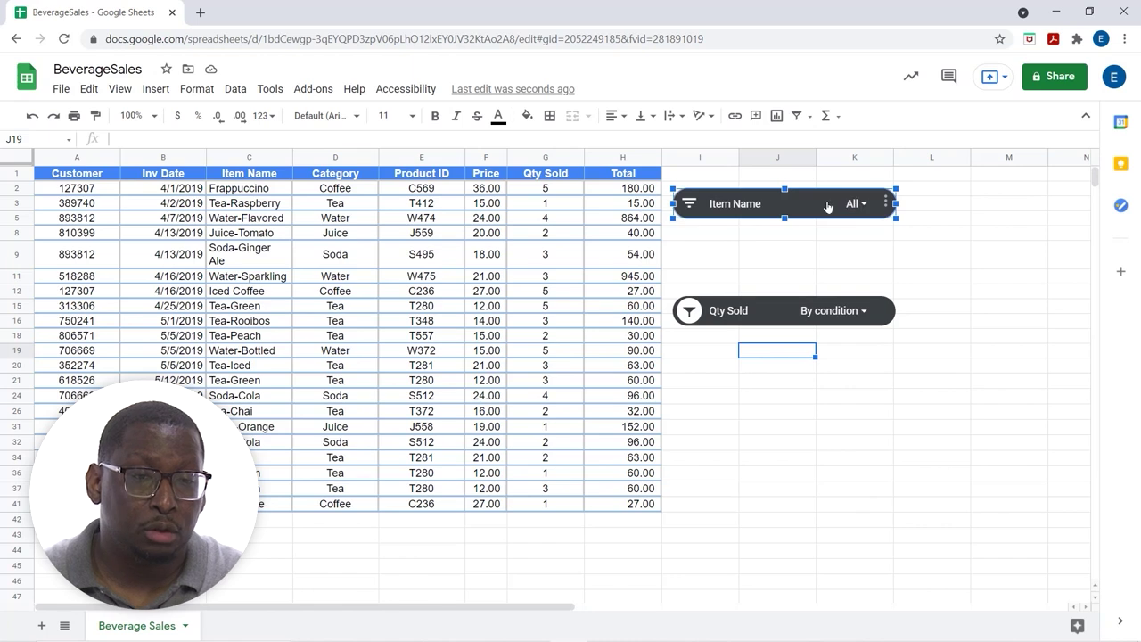
right_click(801, 206)
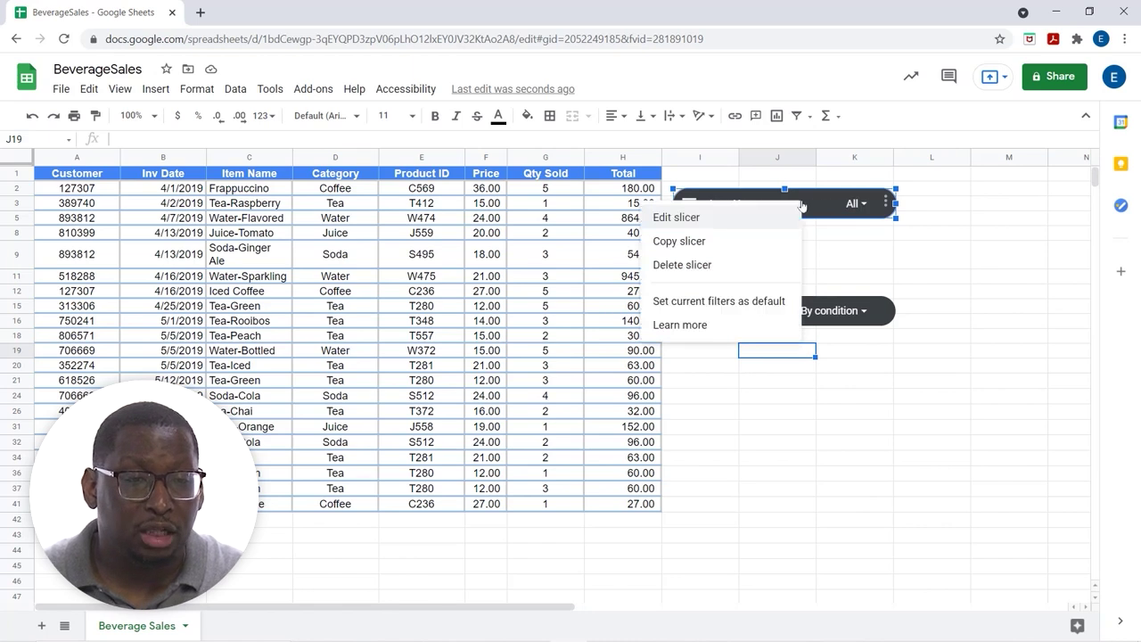
Step: Give the Item Name slicer a blue background and a Lora title font
click(698, 219)
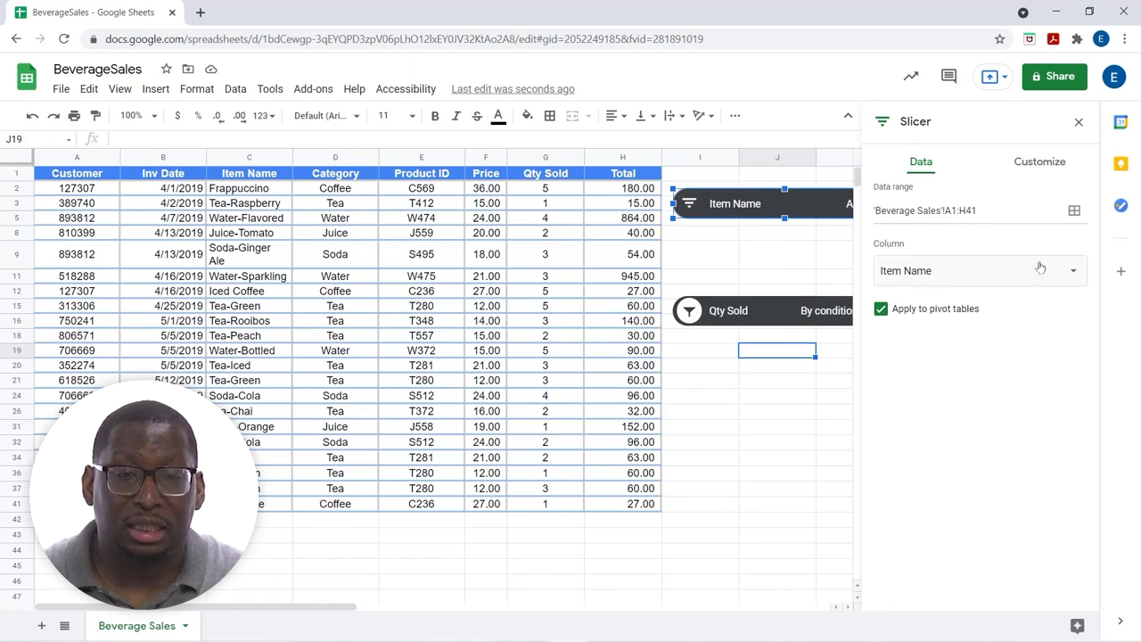
click(1041, 166)
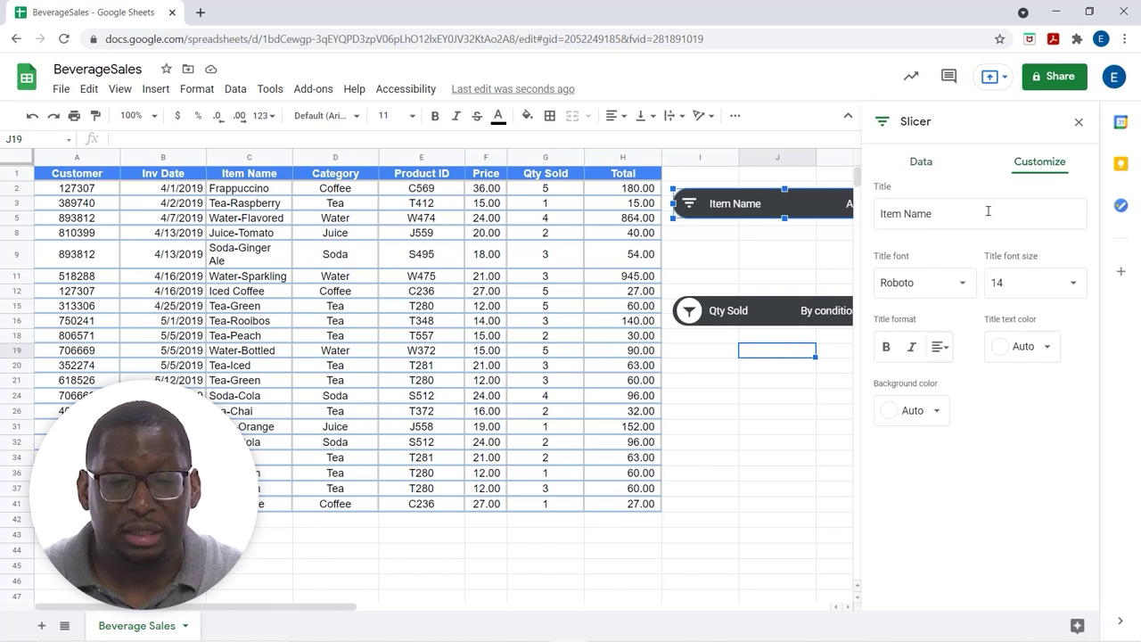
click(933, 412)
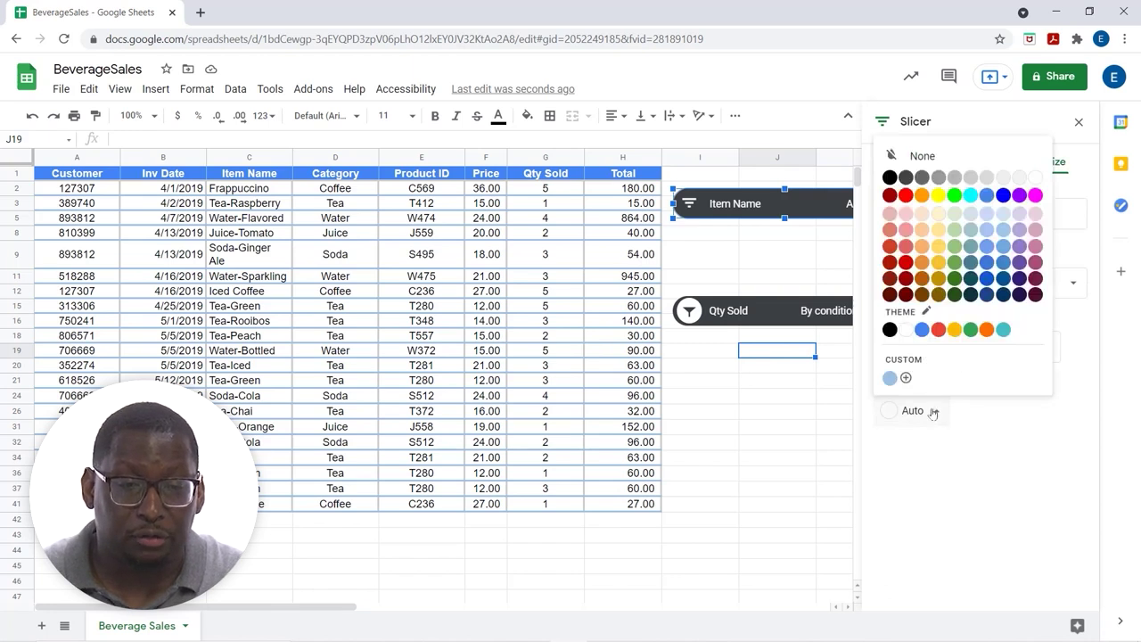
click(939, 265)
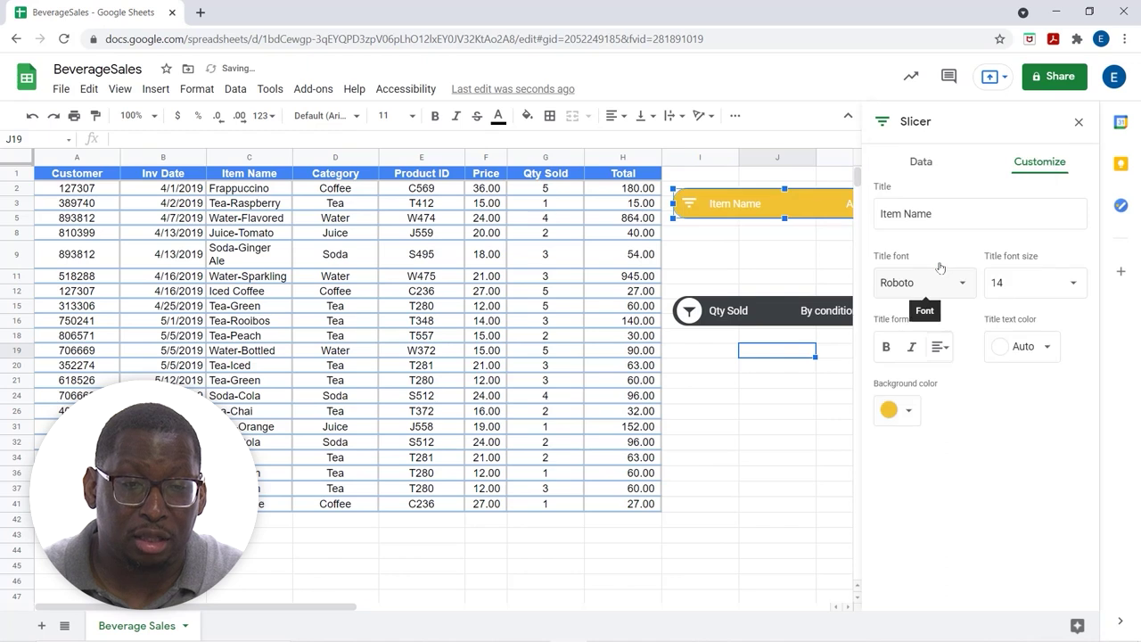
click(913, 410)
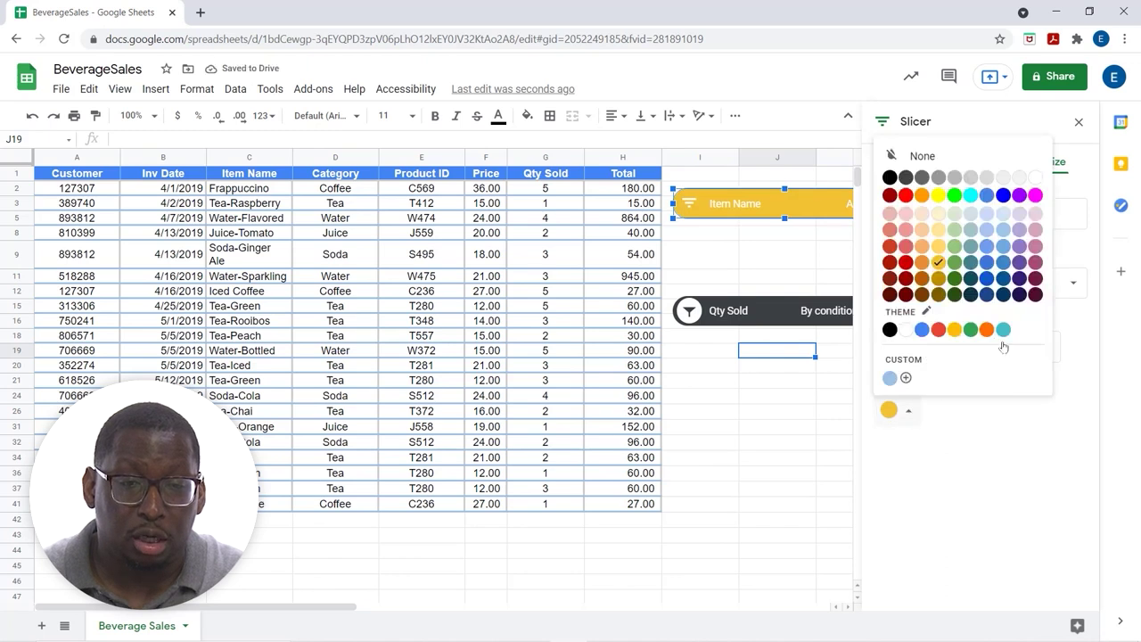
click(987, 278)
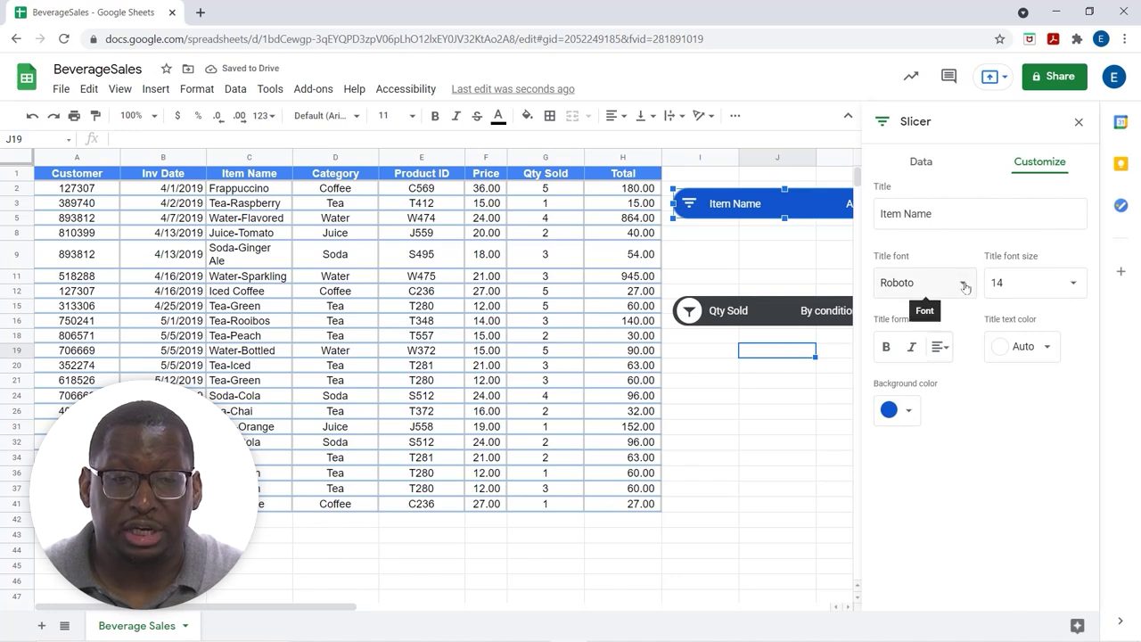
click(963, 284)
click(965, 291)
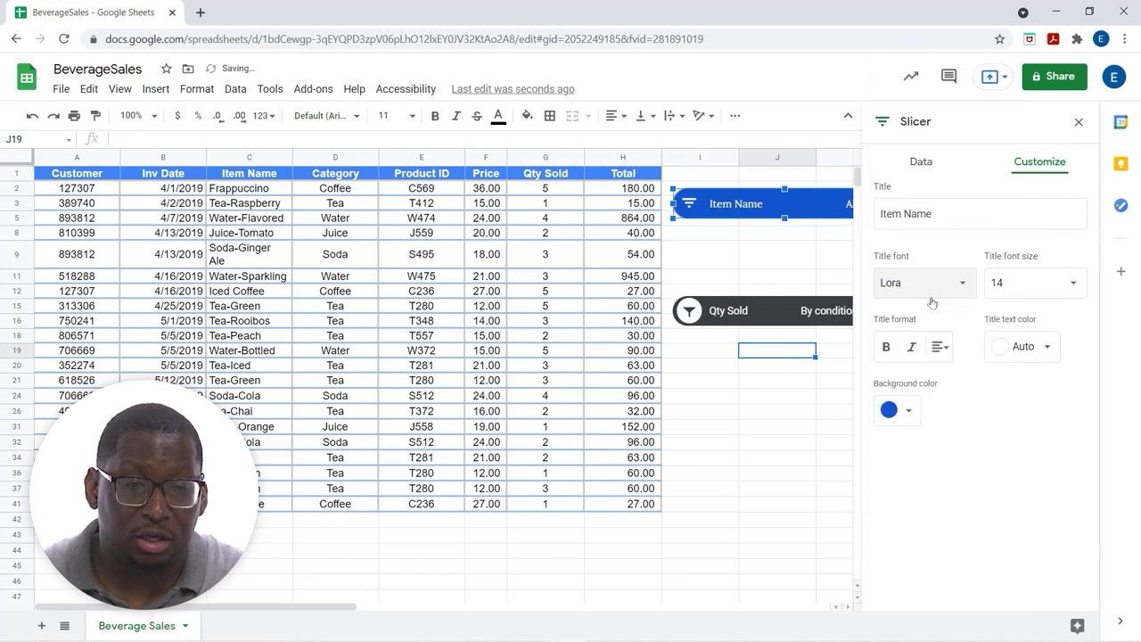
Step: Set the Qty Sold slicer's background to green and its title font to Lora
click(772, 310)
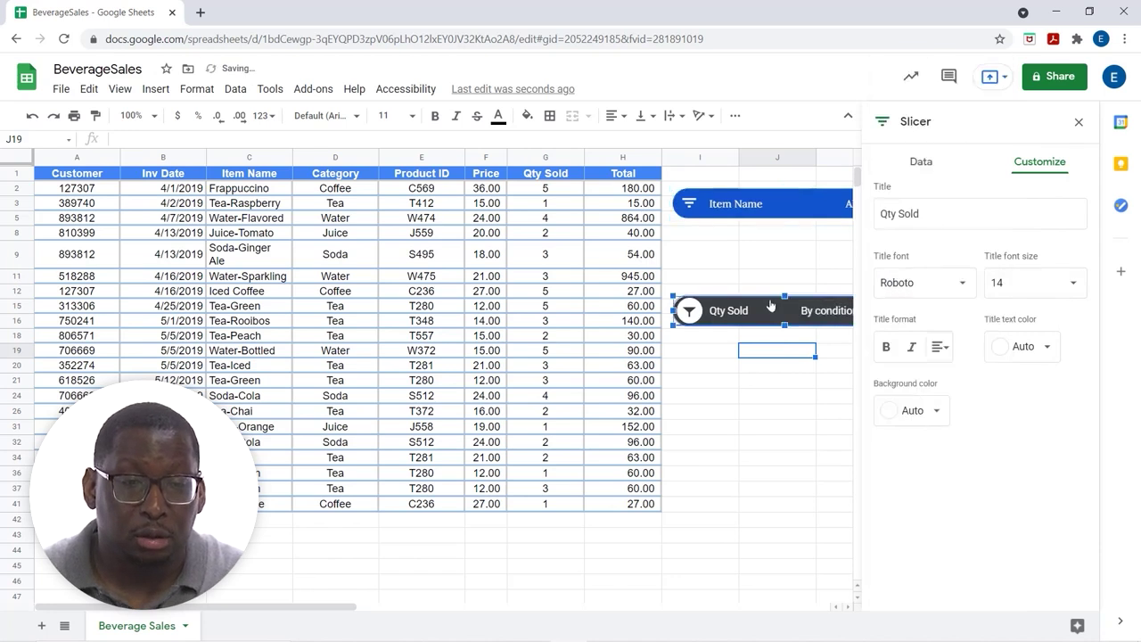
click(925, 414)
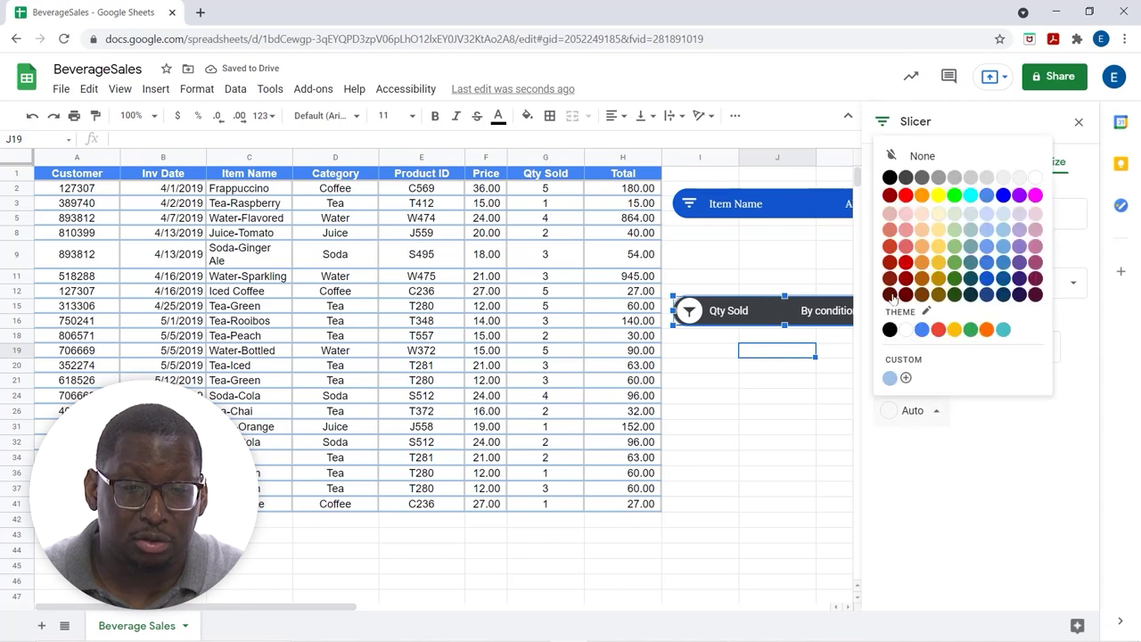
click(906, 261)
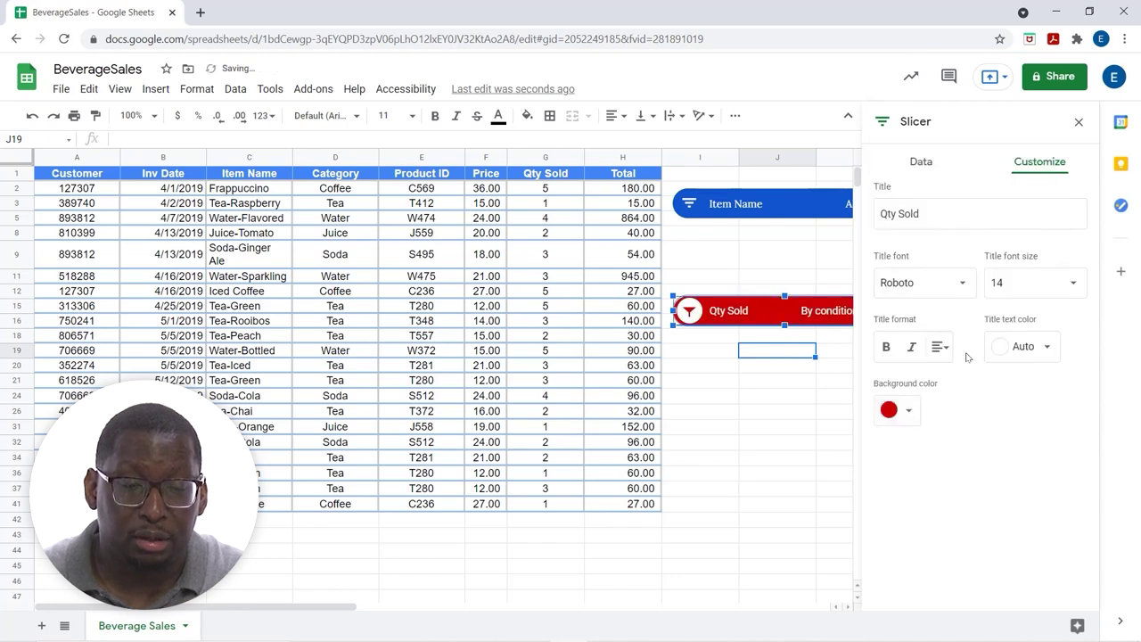
click(903, 411)
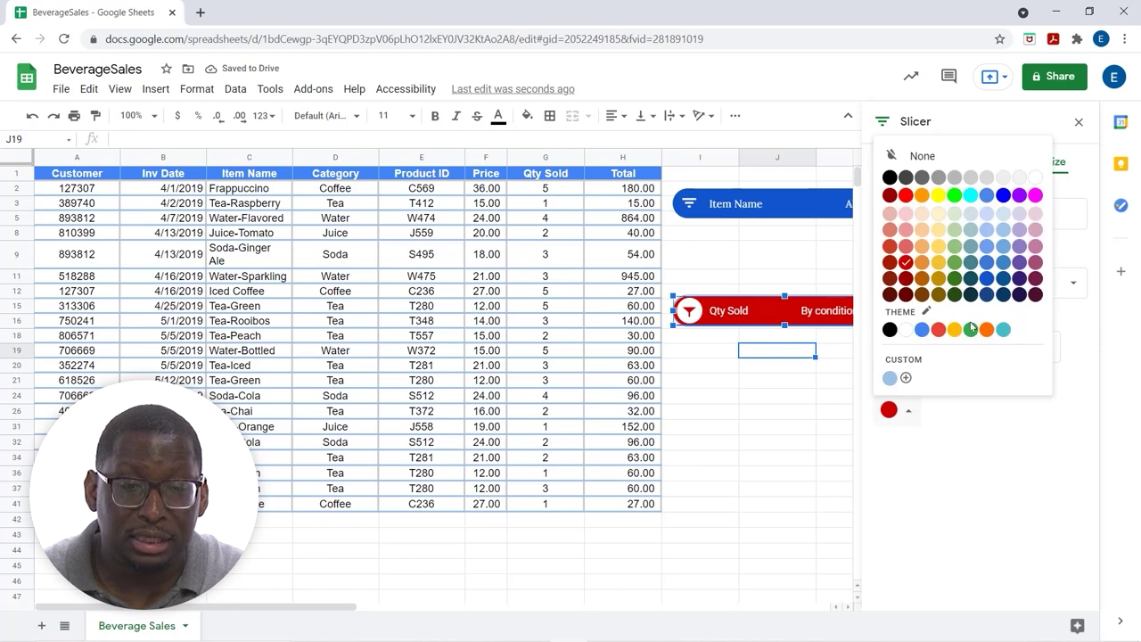
click(971, 329)
click(950, 283)
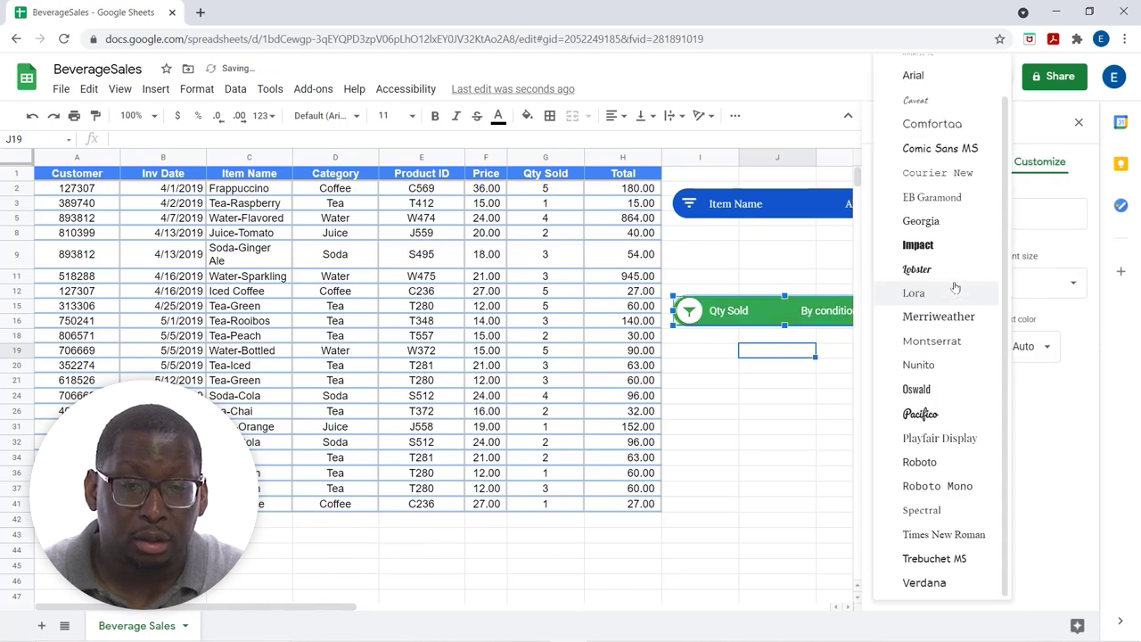
click(913, 294)
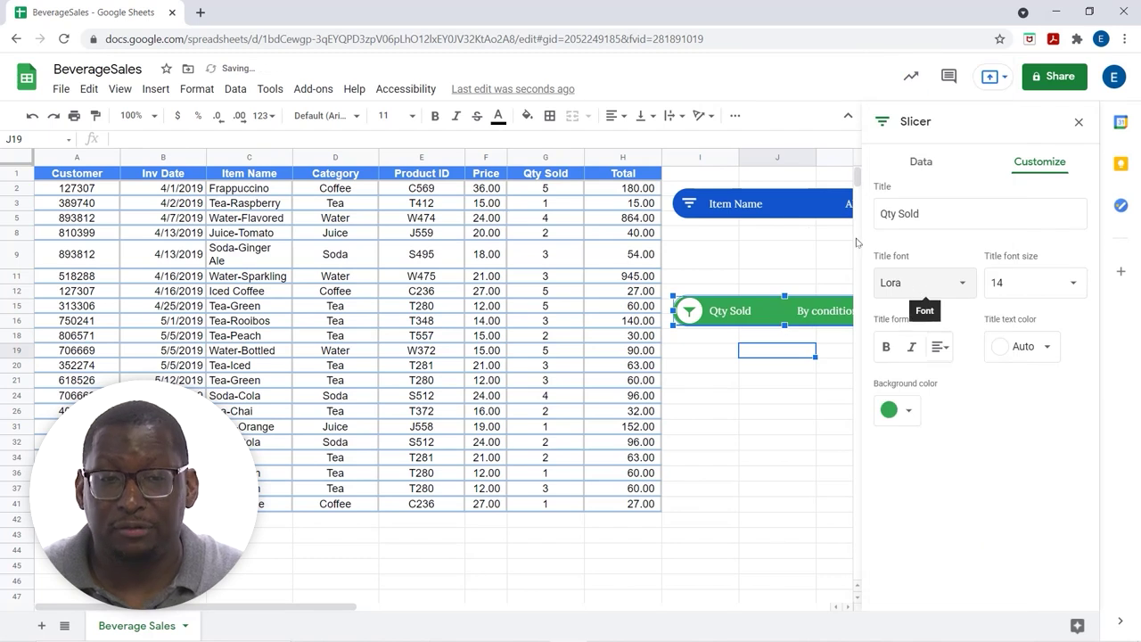
click(1079, 123)
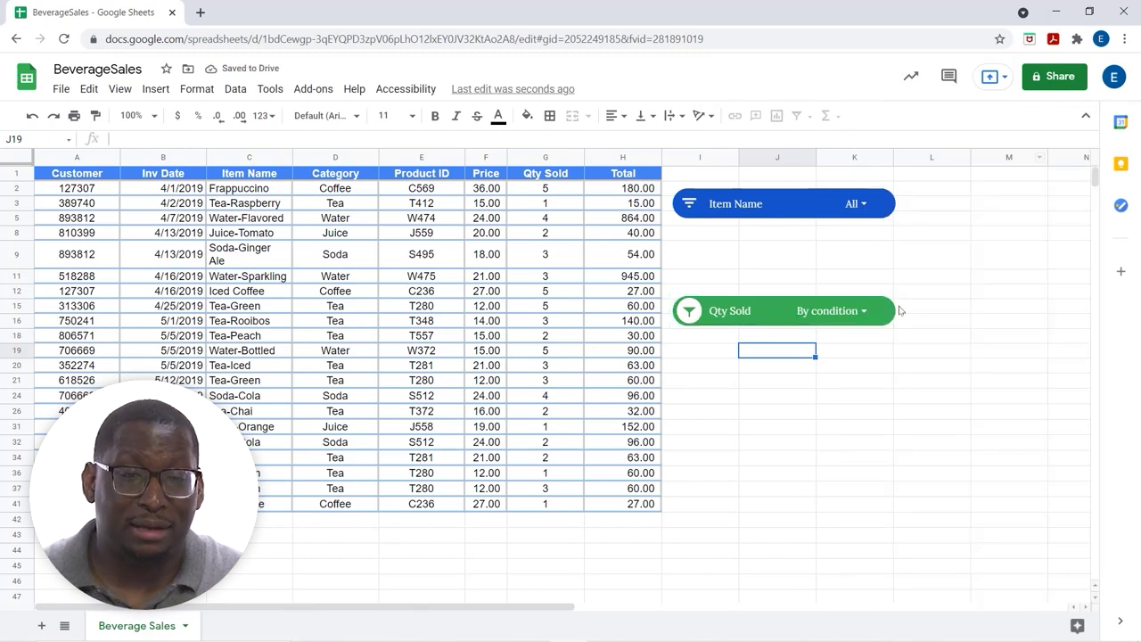